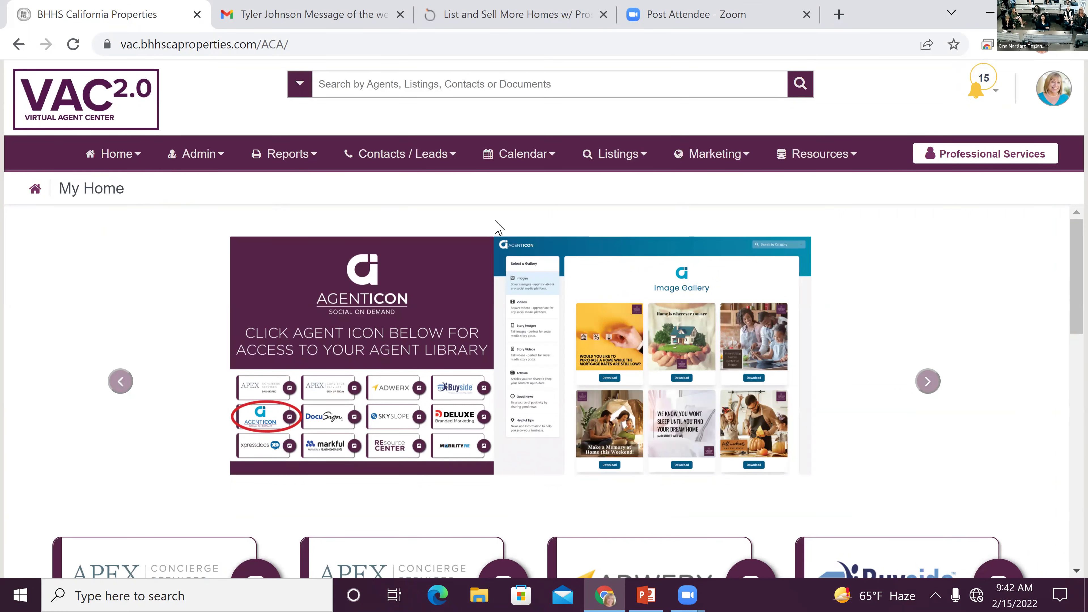
Create a new listing alert in the marketing tools and name it LA
{"action": "left_click", "coordinate": [705, 159]}
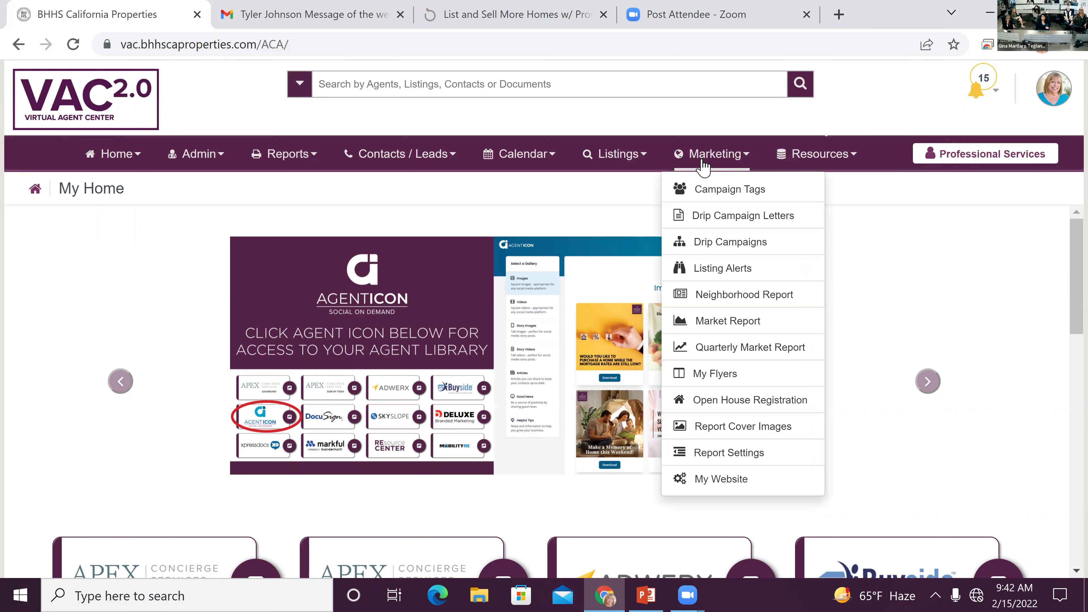
{"action": "left_click", "coordinate": [702, 270]}
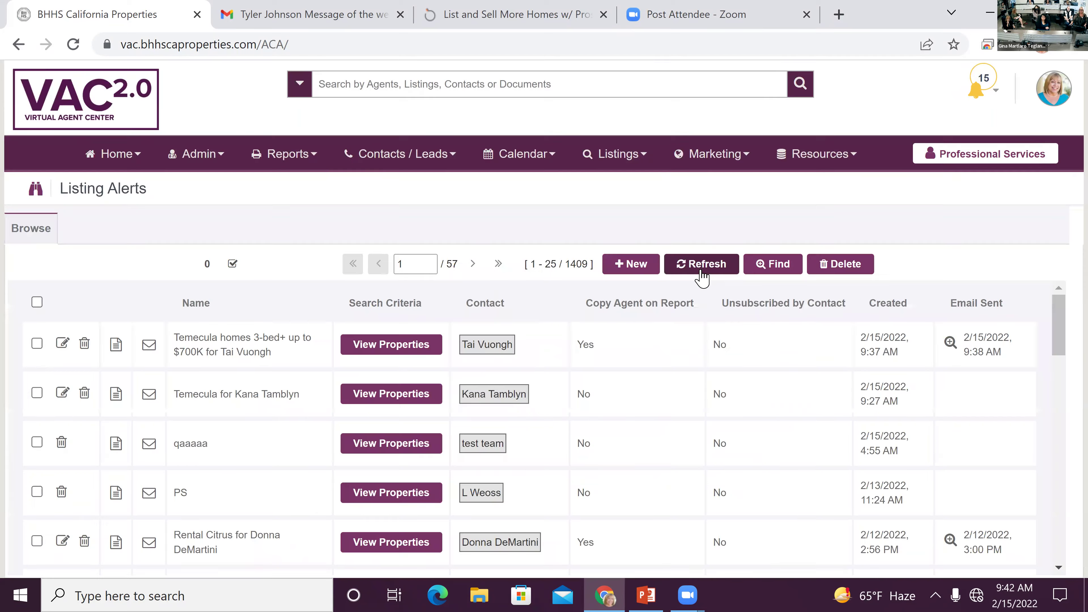
{"action": "left_click", "coordinate": [635, 270]}
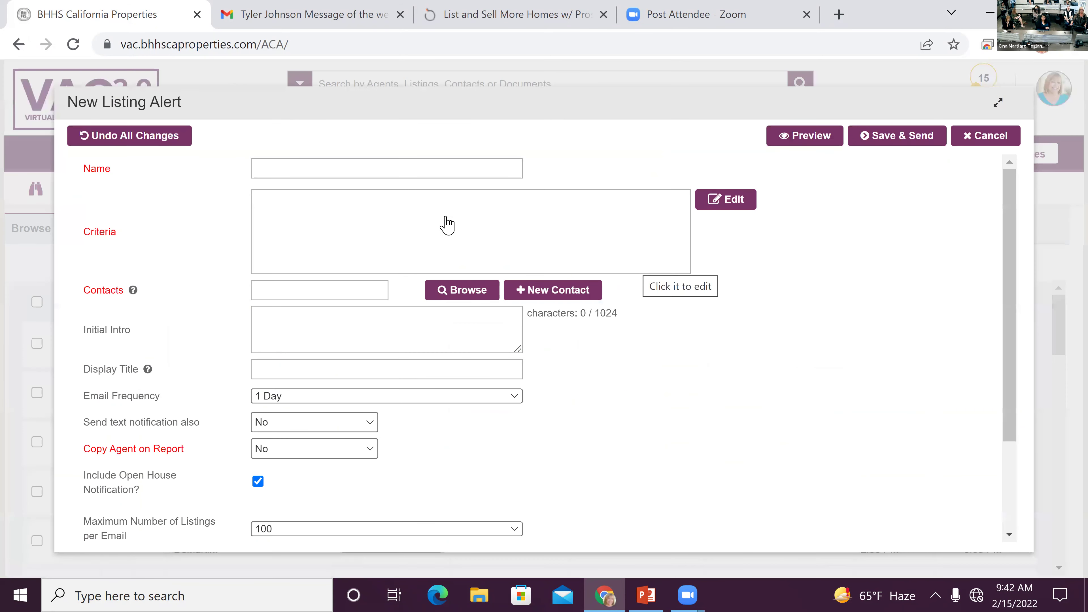
{"action": "left_click", "coordinate": [383, 164]}
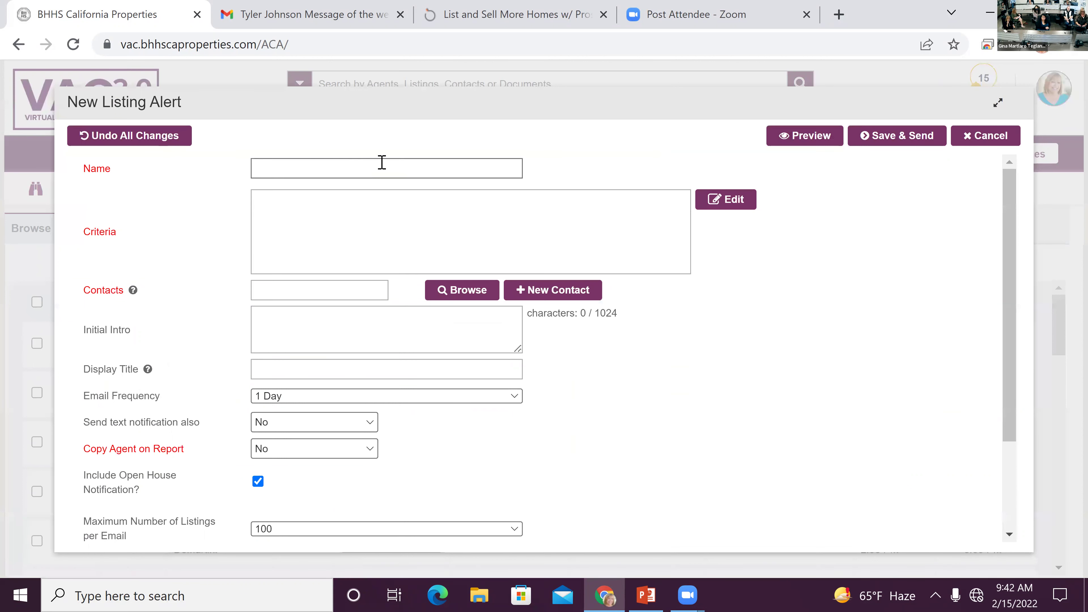
{"action": "type", "text": "LA"}
Edit the alert's search criteria to include Active on-market status and the Single Family property type
{"action": "left_click", "coordinate": [724, 200]}
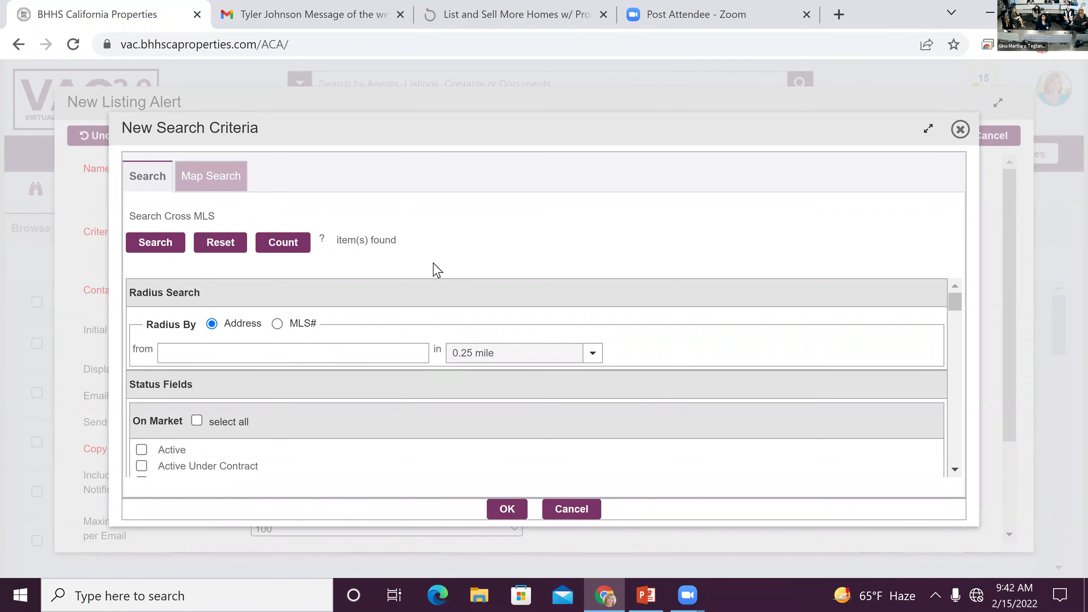
{"action": "scroll", "coordinate": [446, 294], "scroll_direction": "down", "scroll_amount": 2}
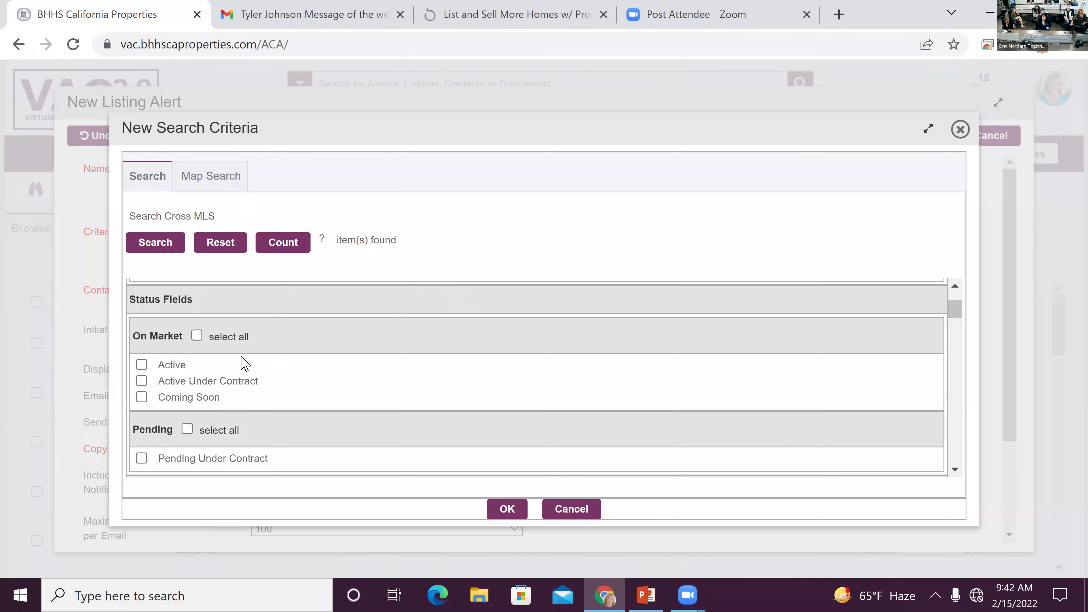
{"action": "left_click", "coordinate": [141, 365]}
{"action": "scroll", "coordinate": [445, 383], "scroll_direction": "down", "scroll_amount": 4}
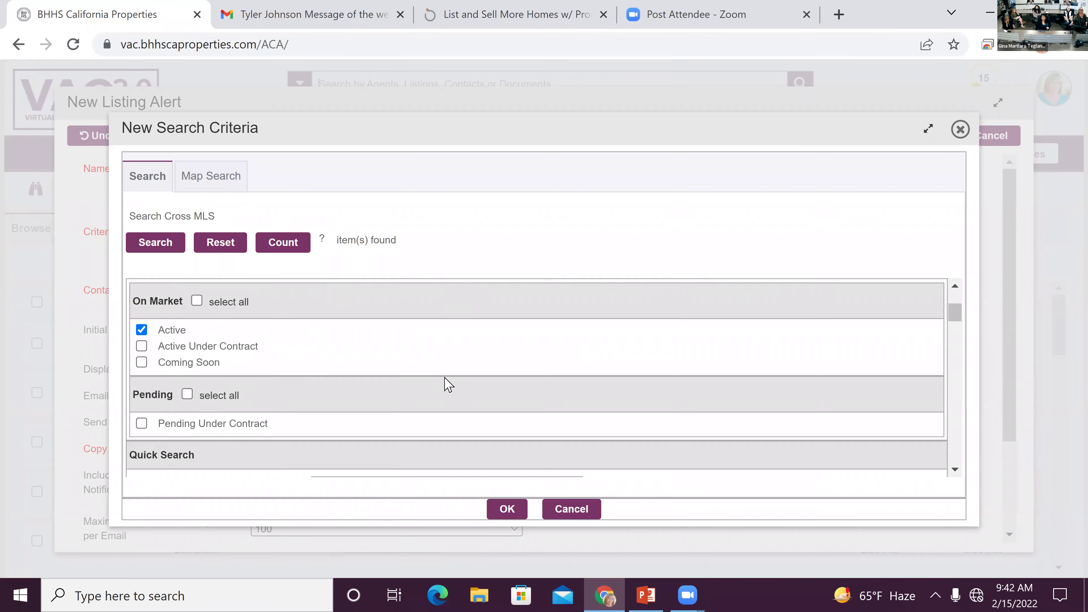
{"action": "left_click", "coordinate": [425, 430]}
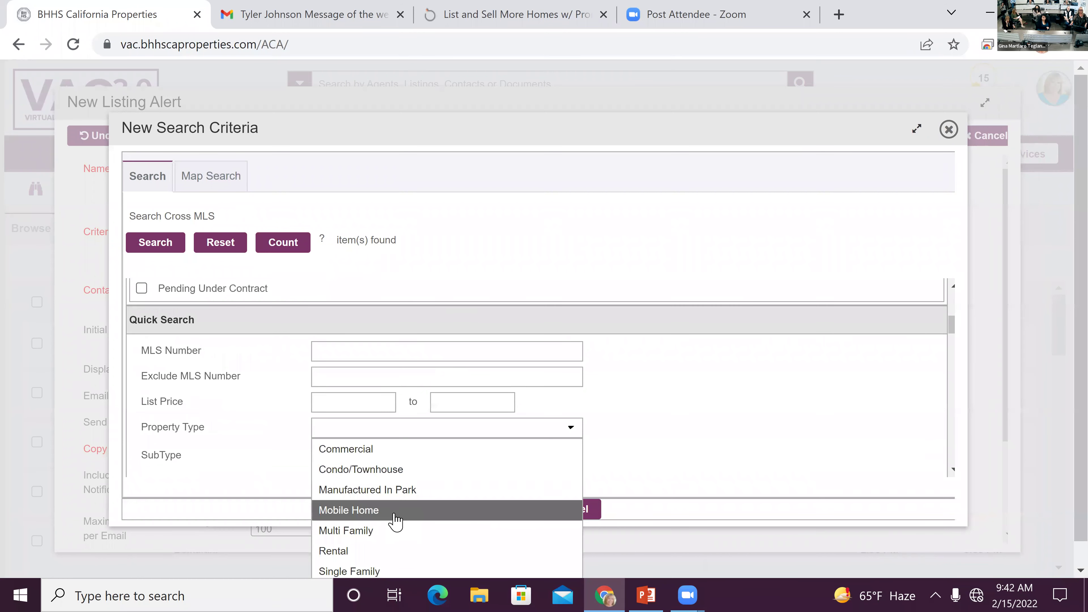
{"action": "left_click", "coordinate": [401, 572]}
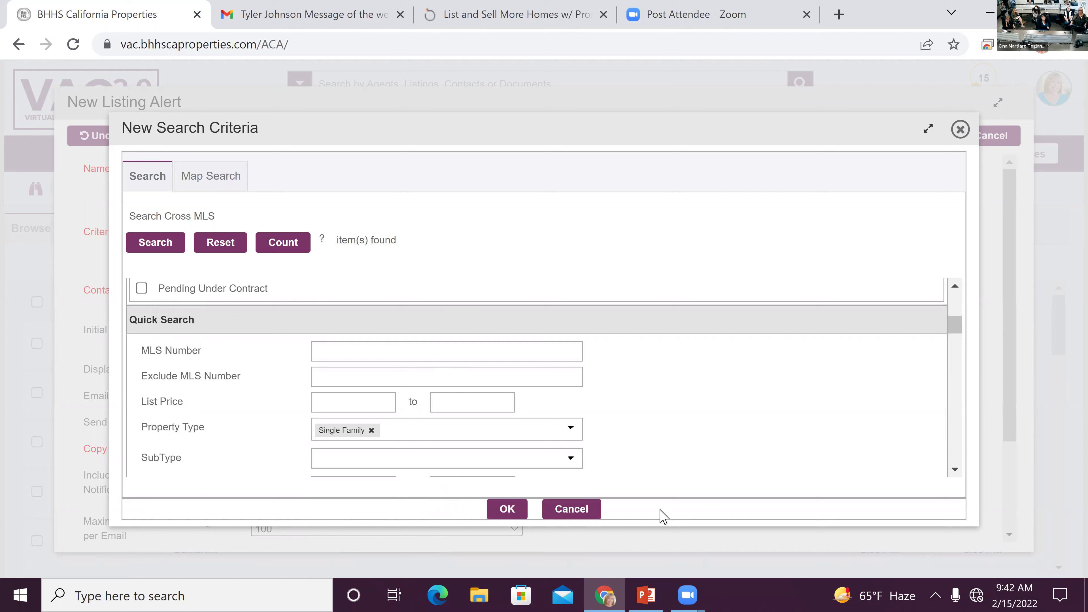
Add 325 - Indian Wells as the area in the search criteria
{"action": "scroll", "coordinate": [668, 469], "scroll_direction": "down", "scroll_amount": 6}
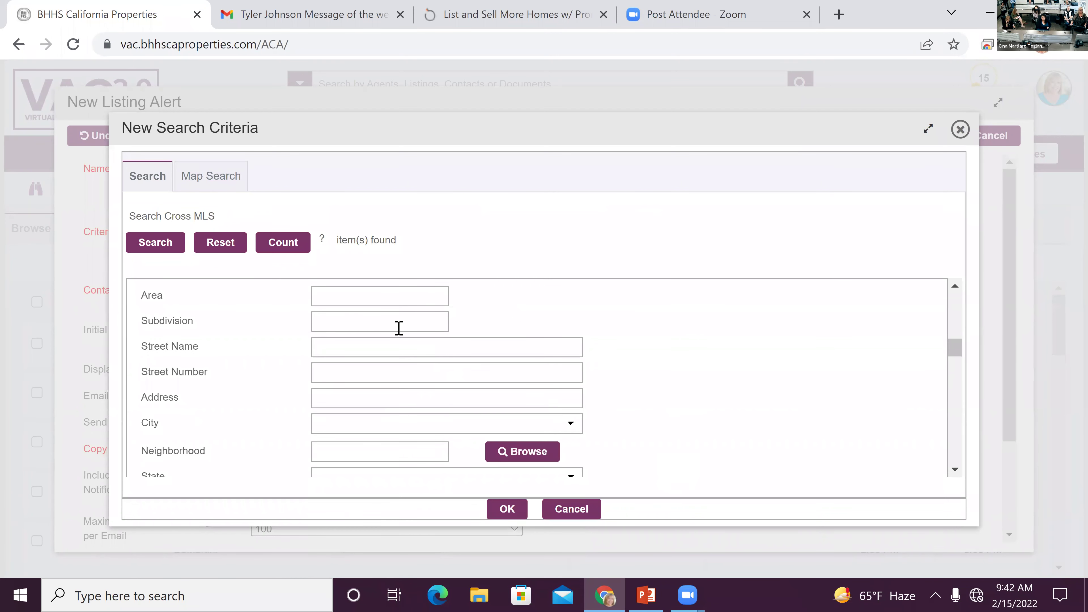
{"action": "left_click", "coordinate": [376, 296]}
{"action": "type", "text": "325 - Indian Wells"}
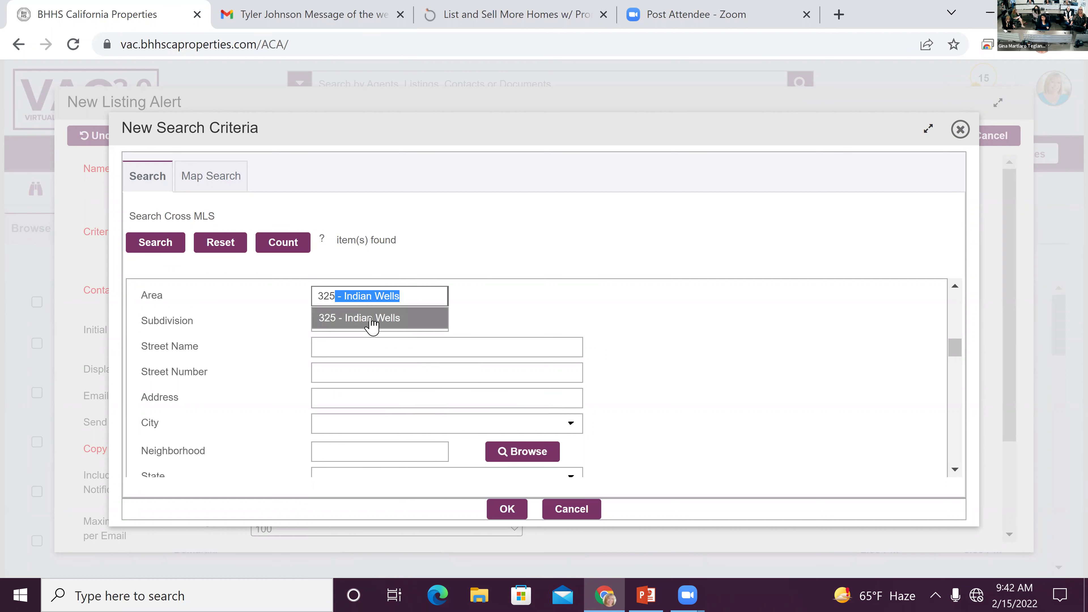
{"action": "left_click", "coordinate": [372, 318]}
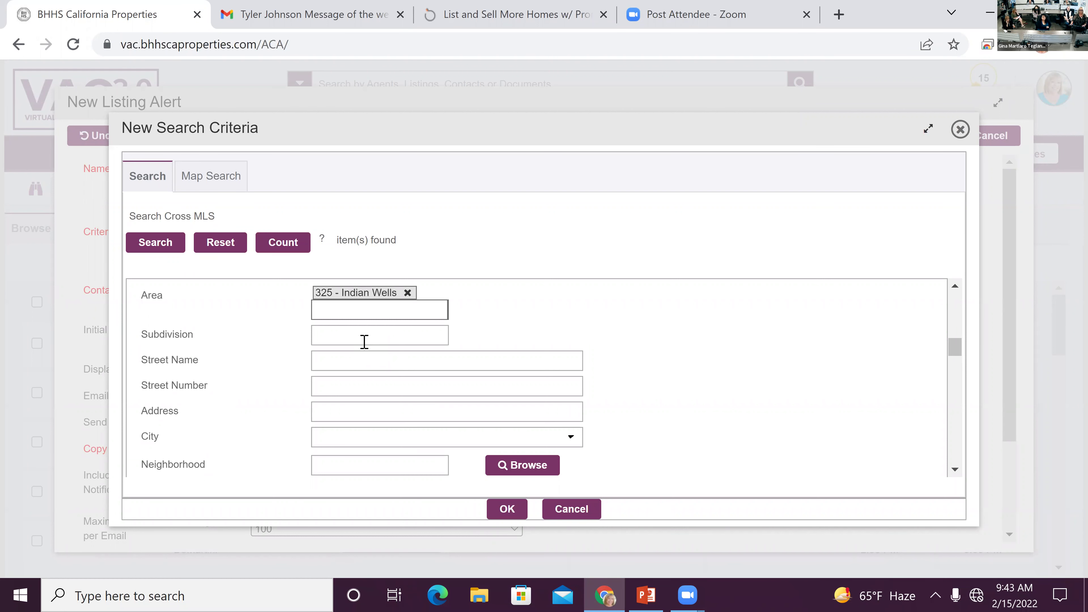
Add the Indian Wells C.C. subdivision, count the matching listings and accept the search criteria
{"action": "left_click", "coordinate": [355, 339]}
{"action": "type", "text": "indian wells"}
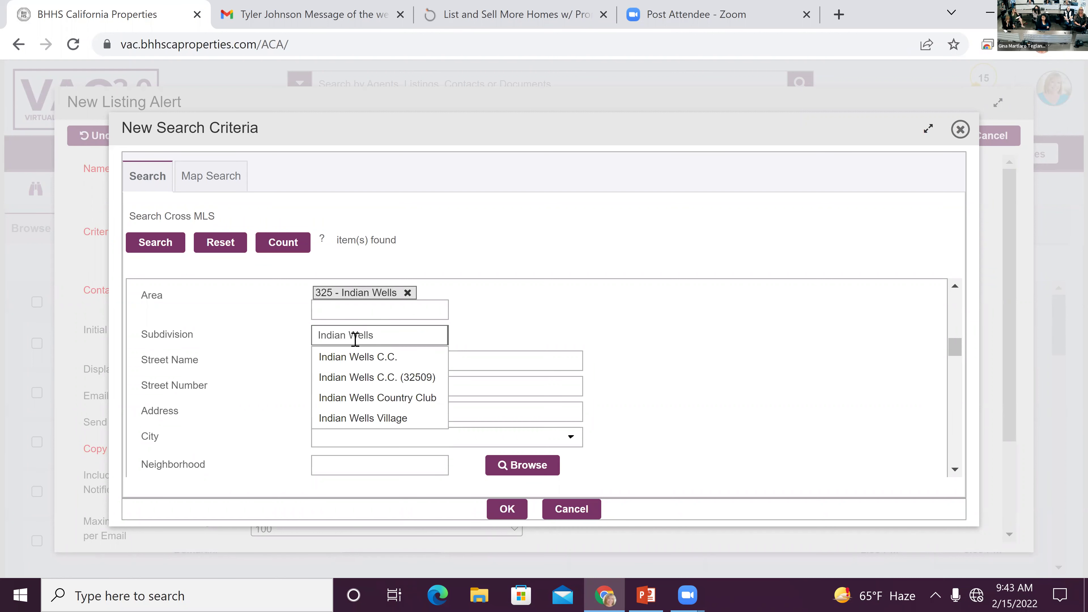
{"action": "left_click", "coordinate": [358, 397]}
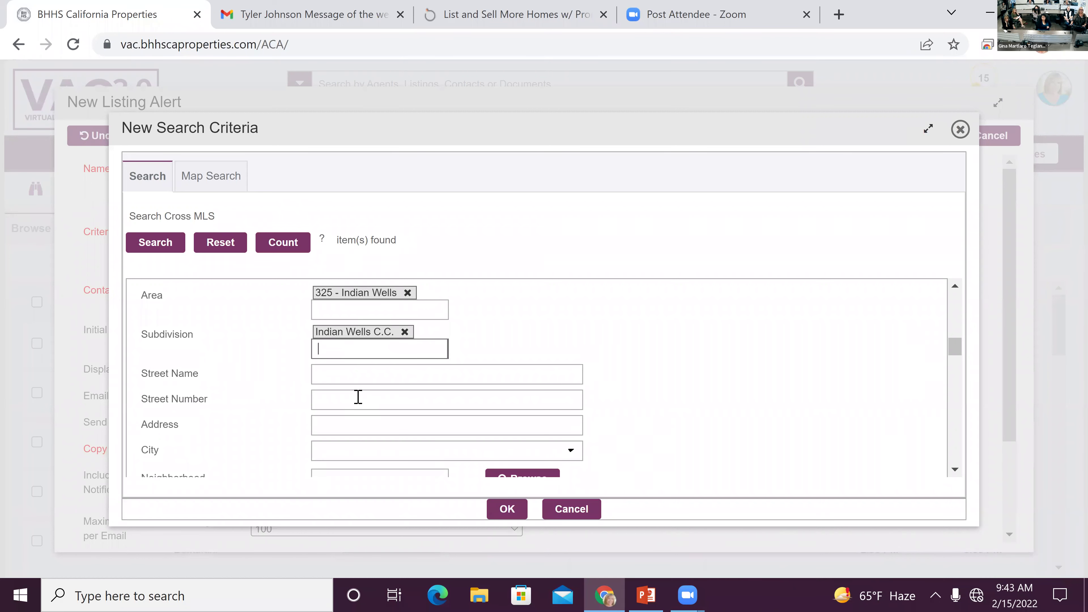
{"action": "left_click", "coordinate": [286, 243]}
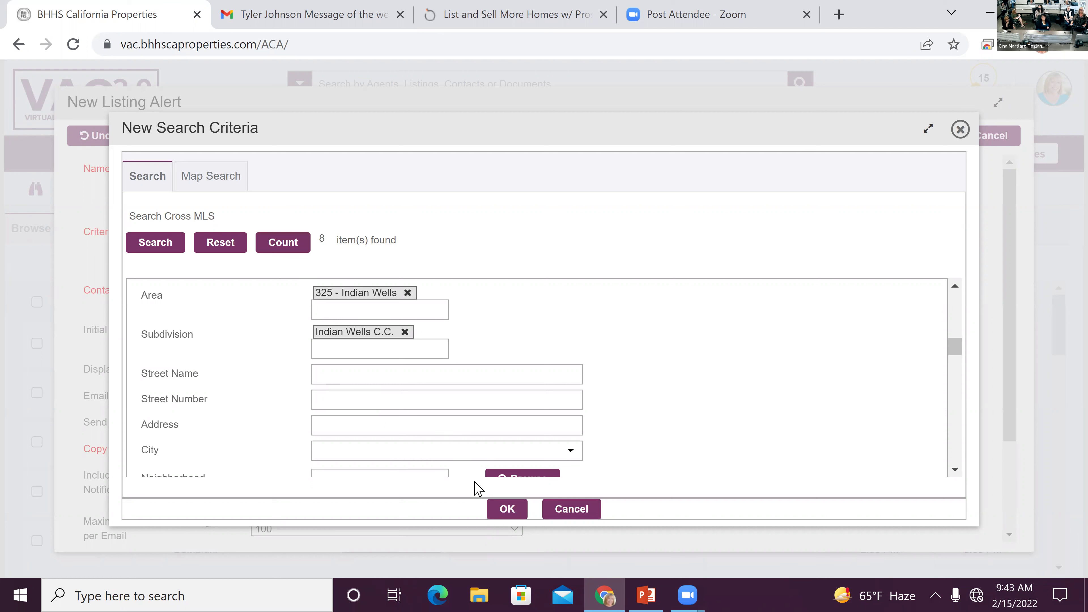
{"action": "left_click", "coordinate": [502, 510]}
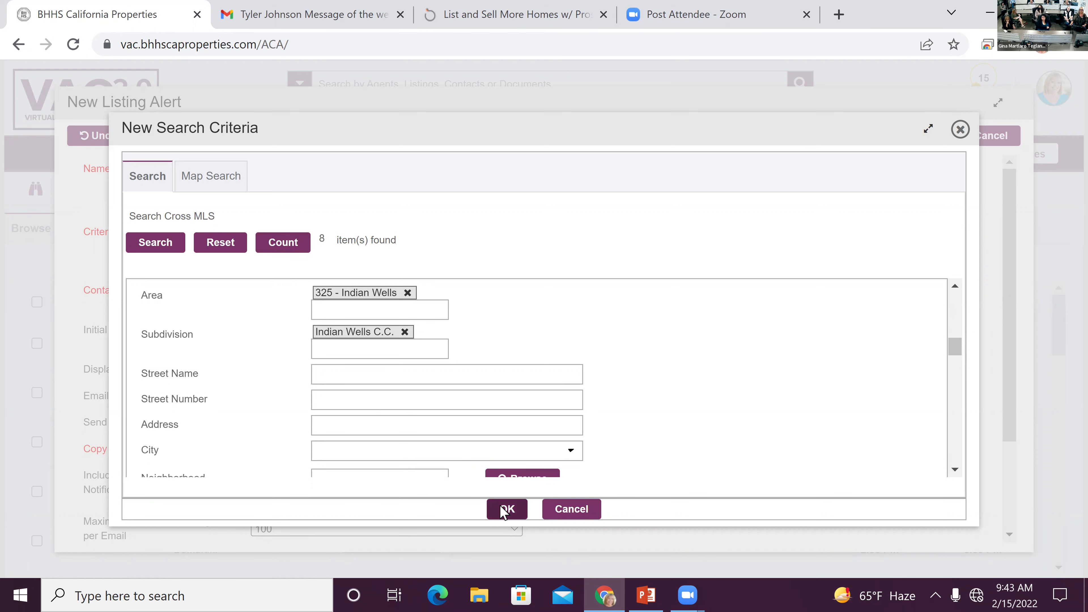
Assign the existing contact Neighbor to the listing alert
{"action": "left_click", "coordinate": [307, 286]}
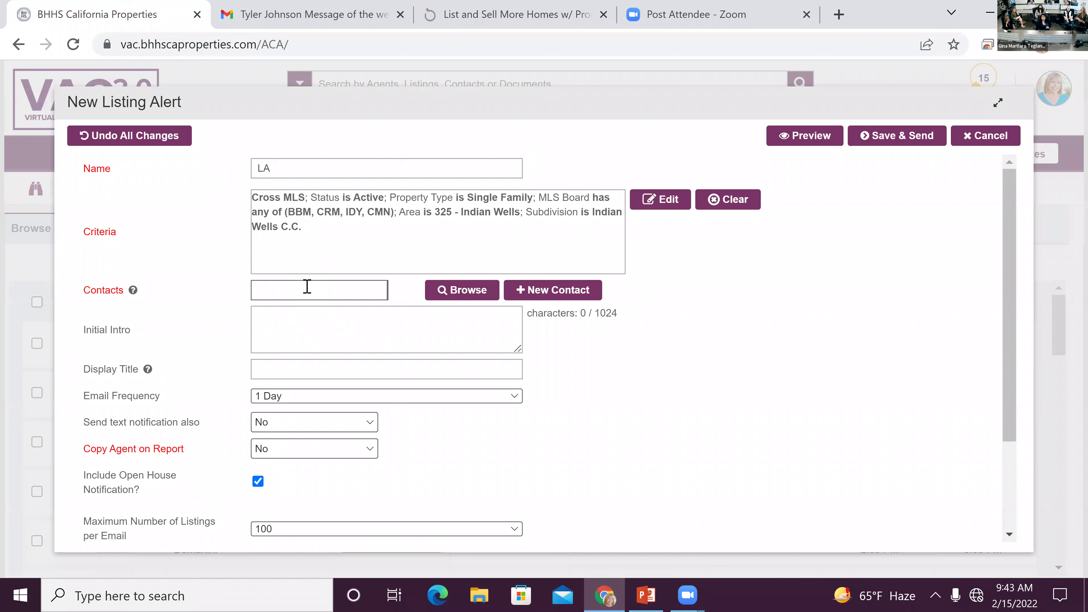
{"action": "type", "text": "Neal"}
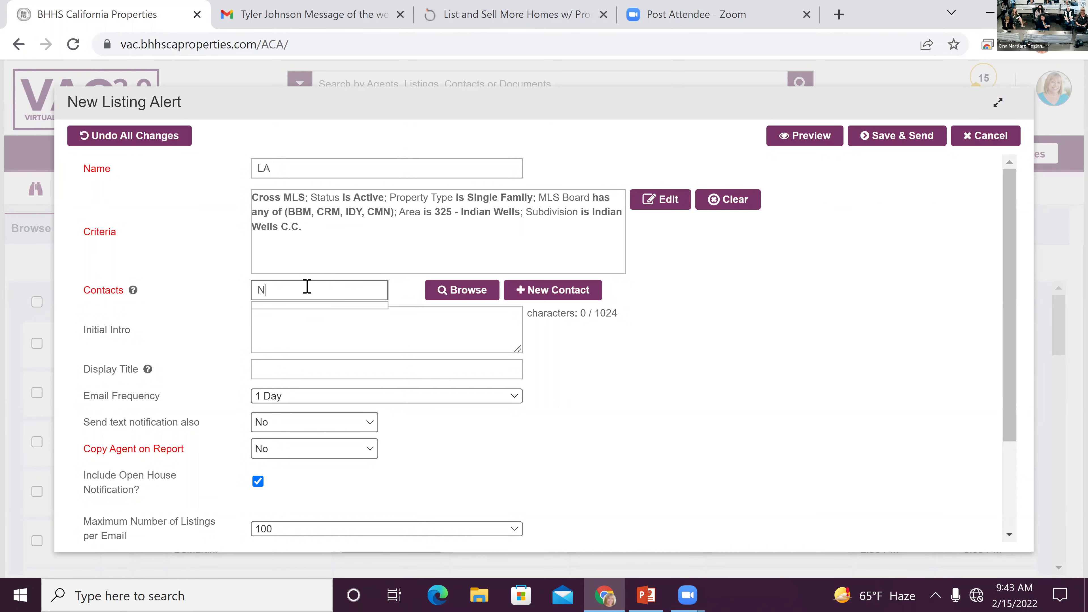
{"action": "key", "text": "BackSpace"}
{"action": "key", "text": "BackSpace"}
{"action": "key", "text": "BackSpace"}
{"action": "type", "text": "eigh"}
{"action": "left_click", "coordinate": [288, 315]}
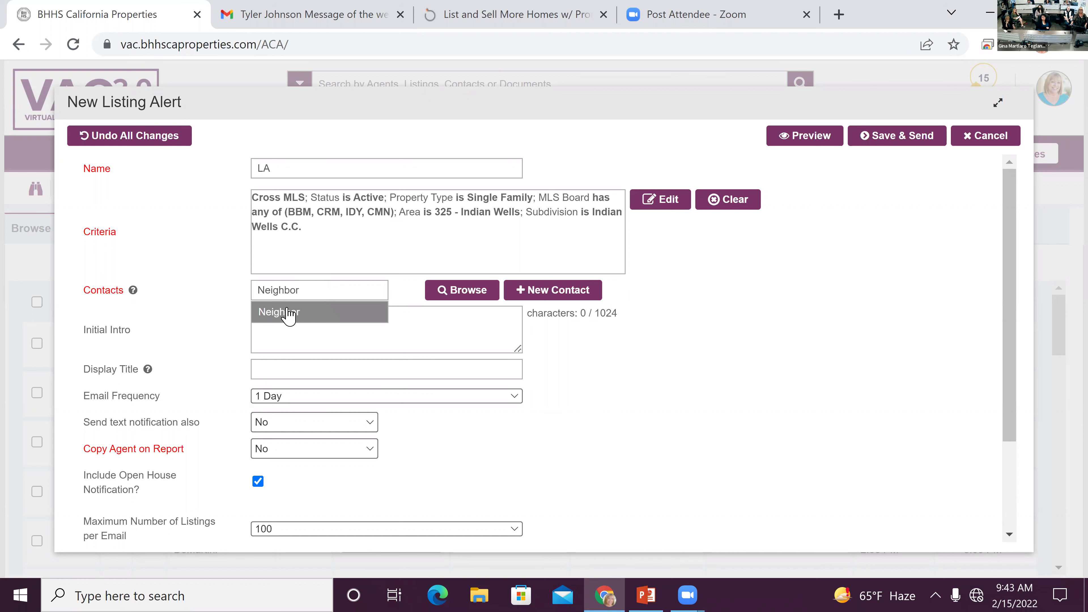
{"action": "left_click", "coordinate": [288, 313]}
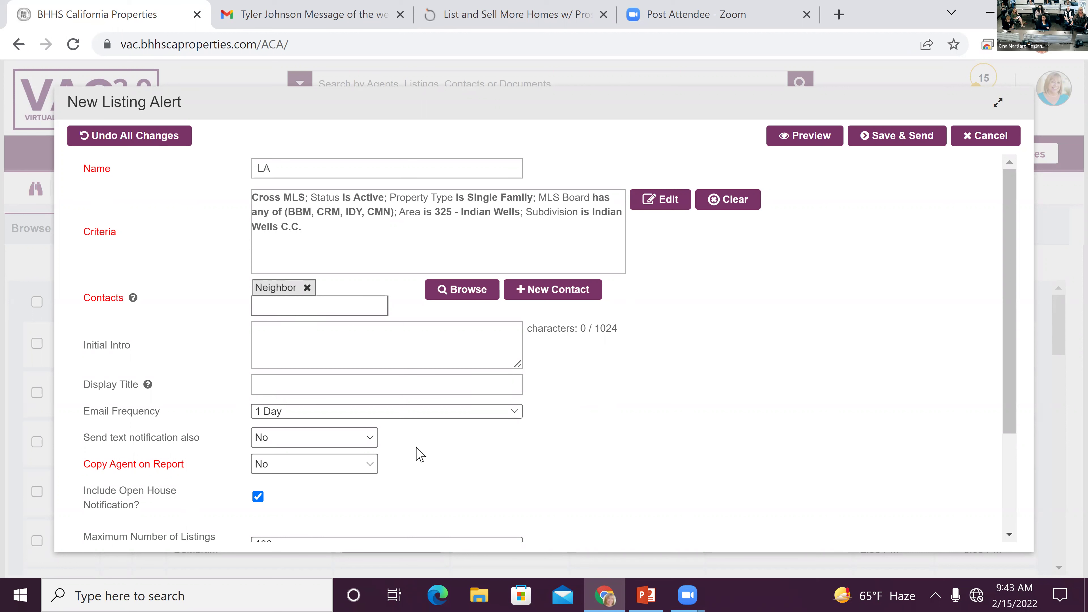
Set the alert's email frequency to Immediately
{"action": "scroll", "coordinate": [420, 454], "scroll_direction": "down", "scroll_amount": 3}
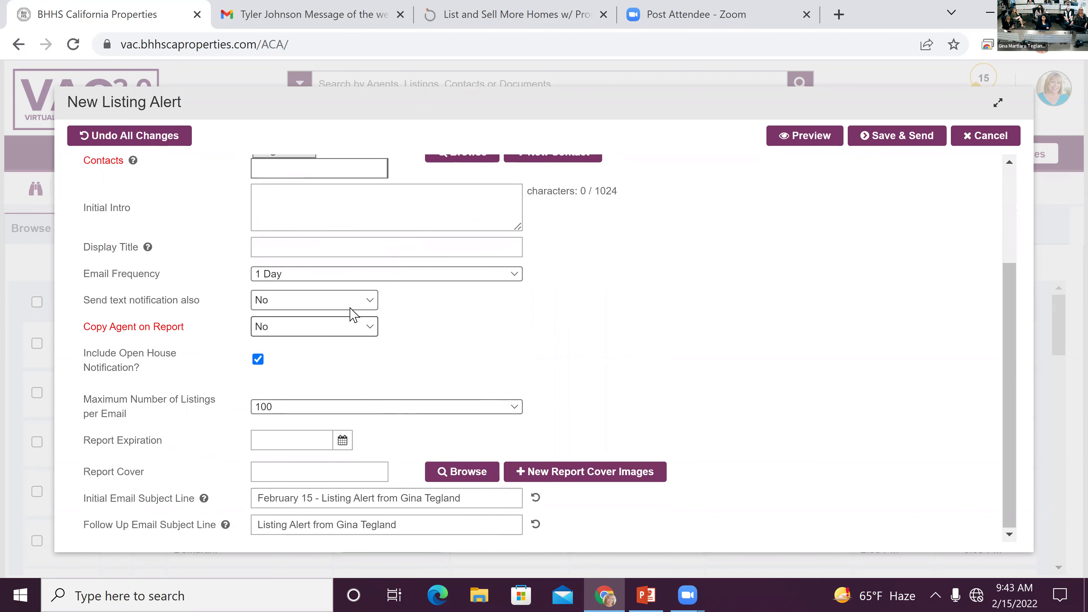
{"action": "left_click", "coordinate": [316, 276]}
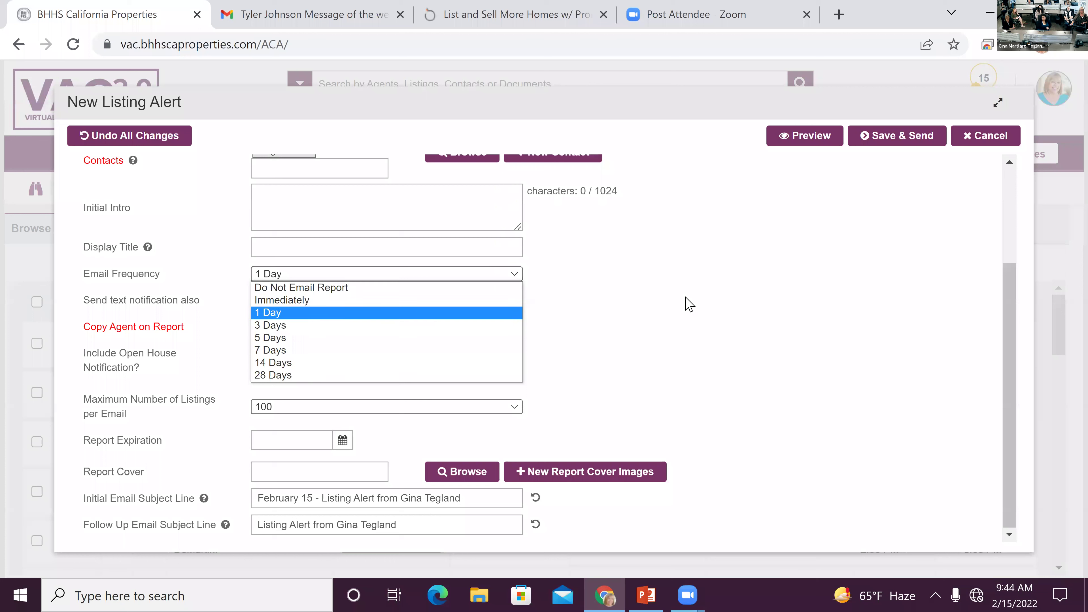
{"action": "left_click", "coordinate": [737, 322]}
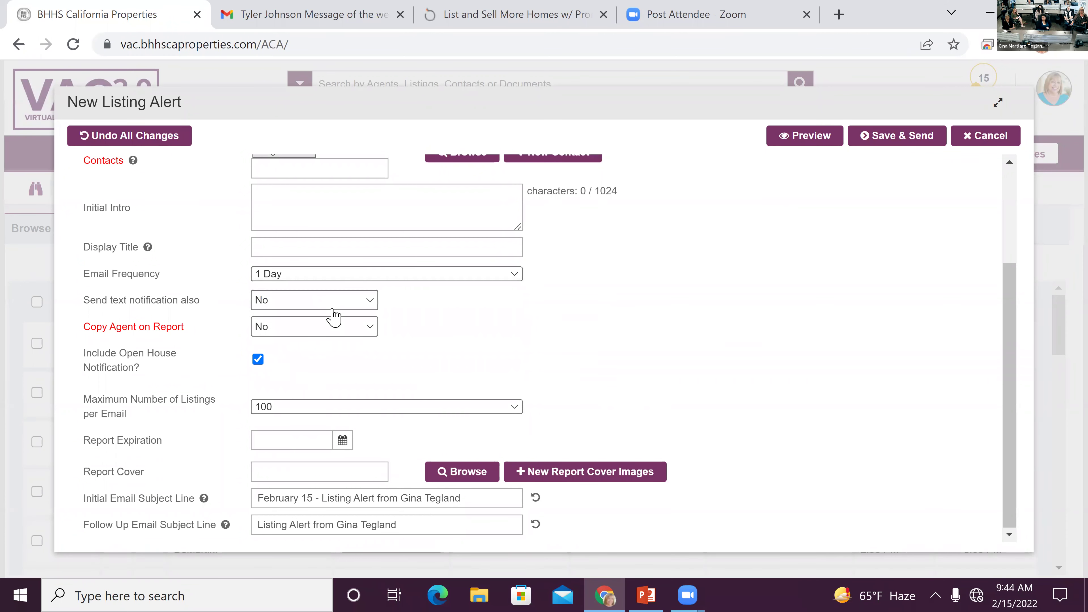
{"action": "left_click", "coordinate": [333, 277]}
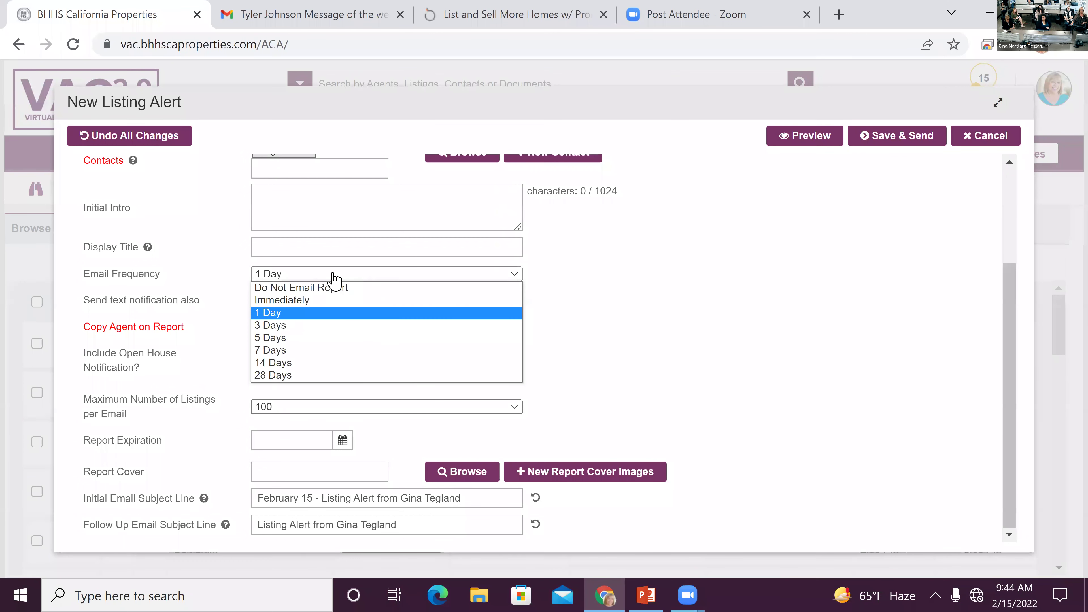
{"action": "left_click", "coordinate": [330, 307]}
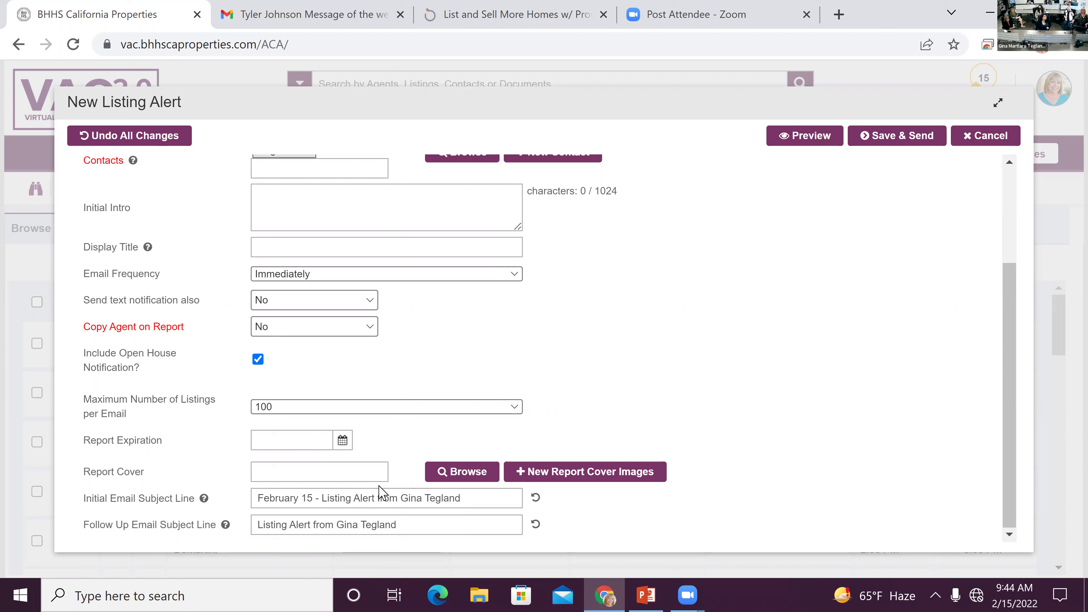
Preview the listing alert report and look through the properties it contains
{"action": "left_click", "coordinate": [795, 144]}
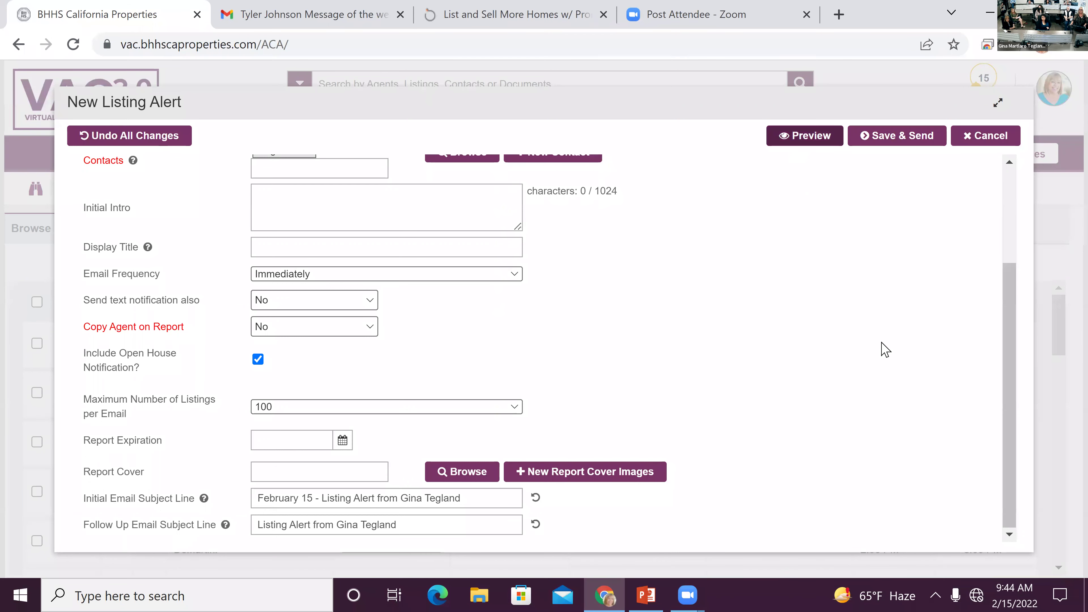
{"action": "left_click", "coordinate": [783, 144]}
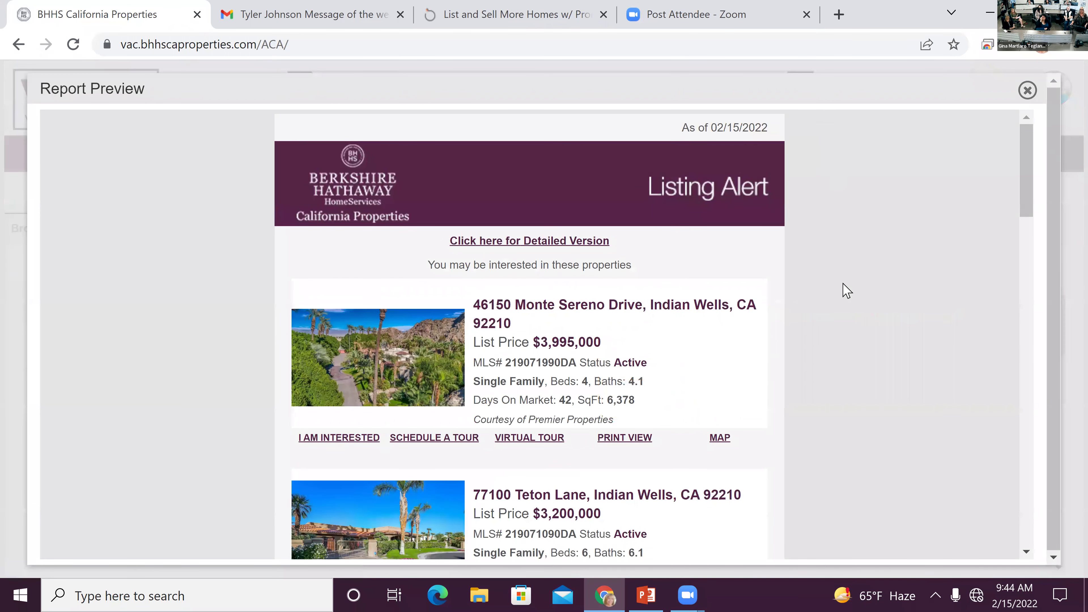
{"action": "scroll", "coordinate": [855, 305], "scroll_direction": "down", "scroll_amount": 5}
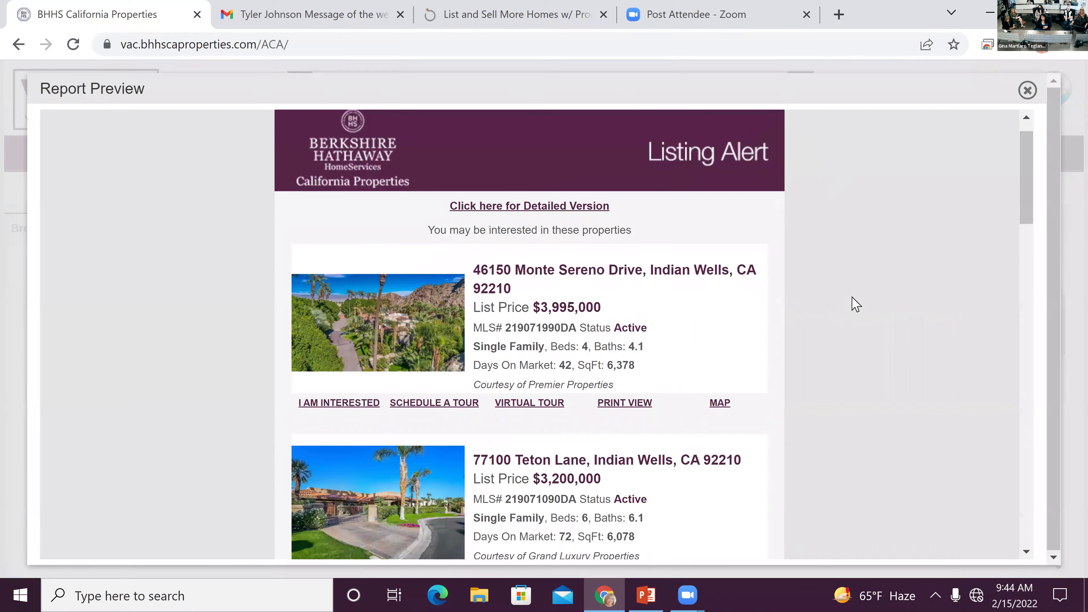
{"action": "scroll", "coordinate": [855, 304], "scroll_direction": "down", "scroll_amount": 3}
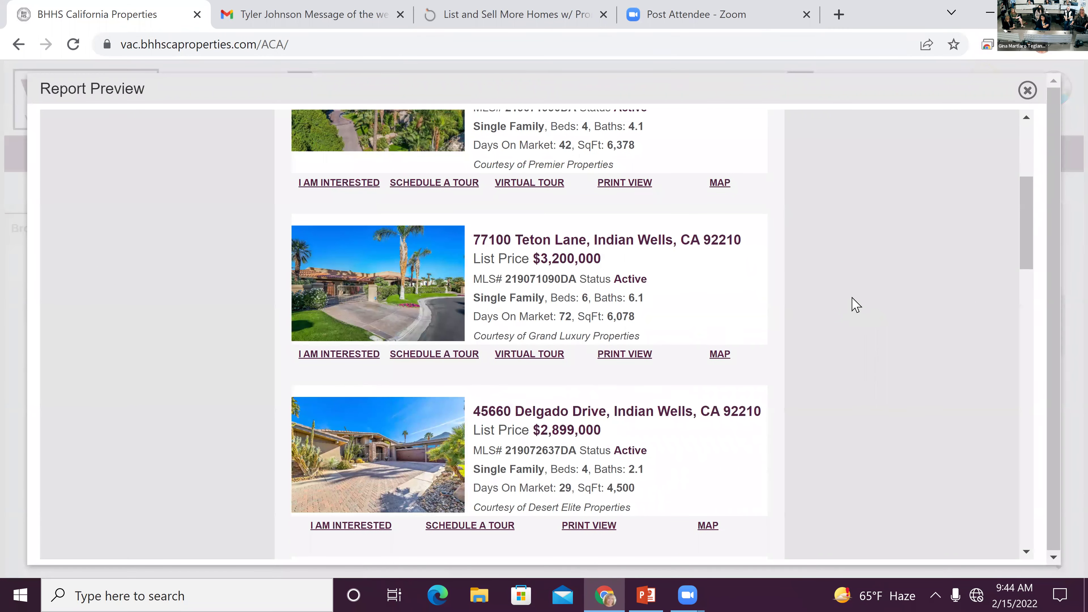
{"action": "scroll", "coordinate": [852, 298], "scroll_direction": "down", "scroll_amount": 10}
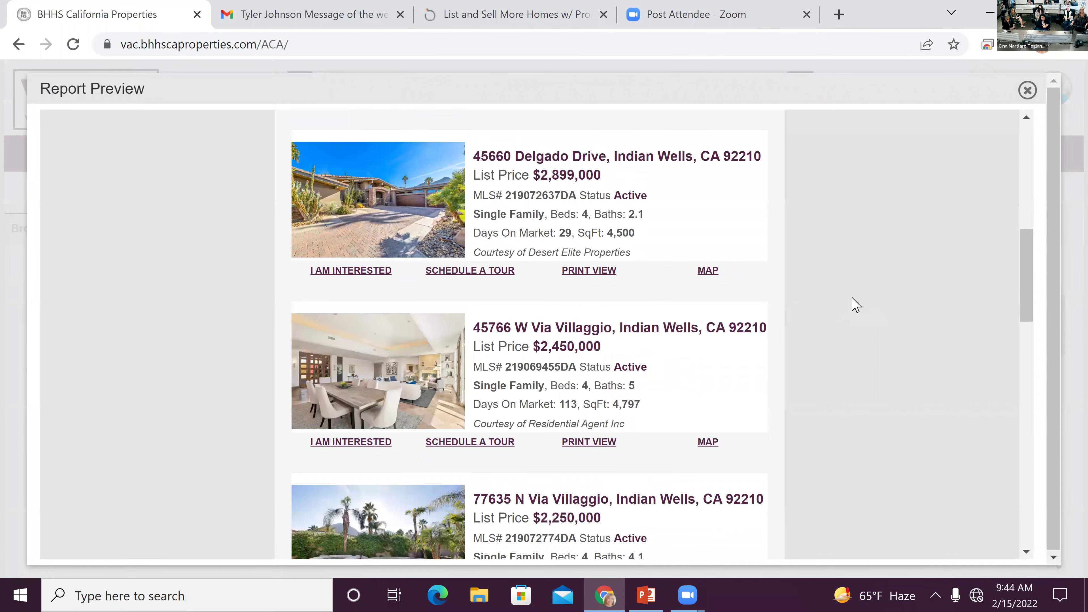
{"action": "scroll", "coordinate": [855, 305], "scroll_direction": "down", "scroll_amount": 14}
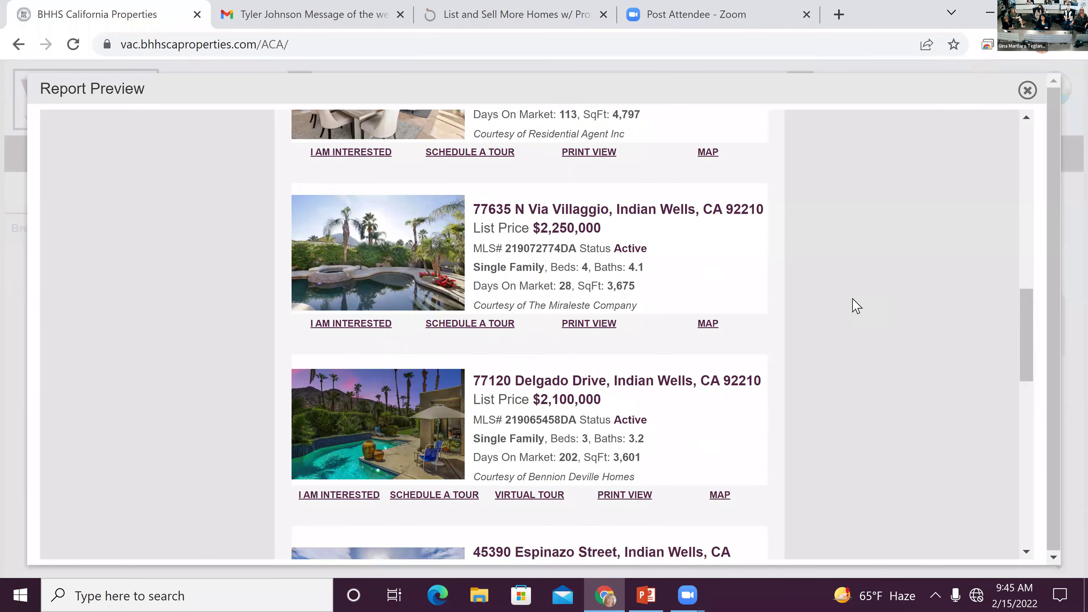
Open the web page of the first property in the report, and return to the report preview
{"action": "scroll", "coordinate": [855, 307], "scroll_direction": "up", "scroll_amount": 20}
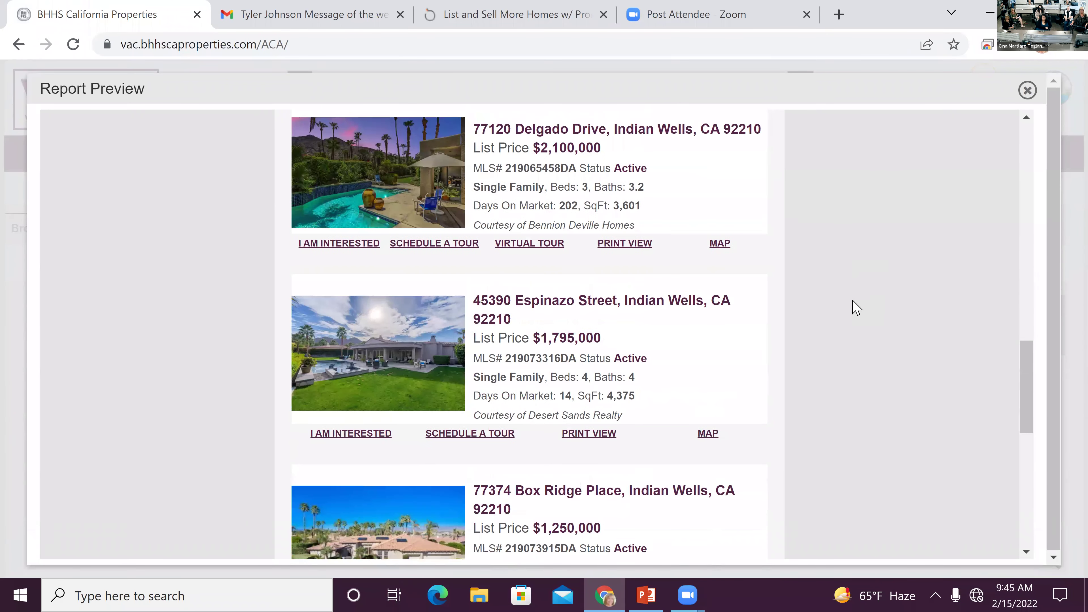
{"action": "scroll", "coordinate": [852, 307], "scroll_direction": "up", "scroll_amount": 6}
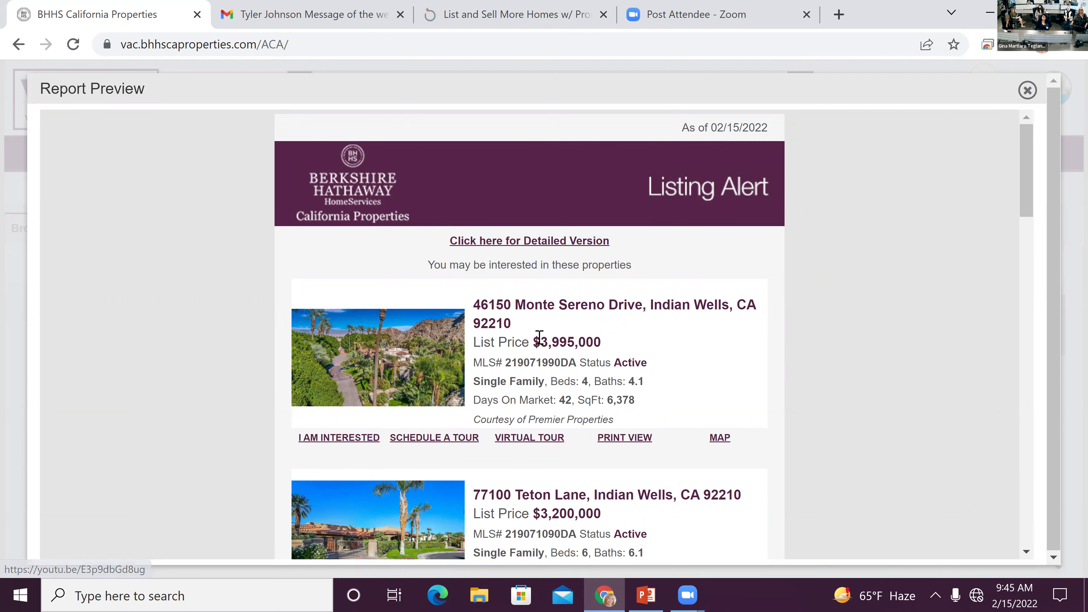
{"action": "left_click", "coordinate": [522, 305]}
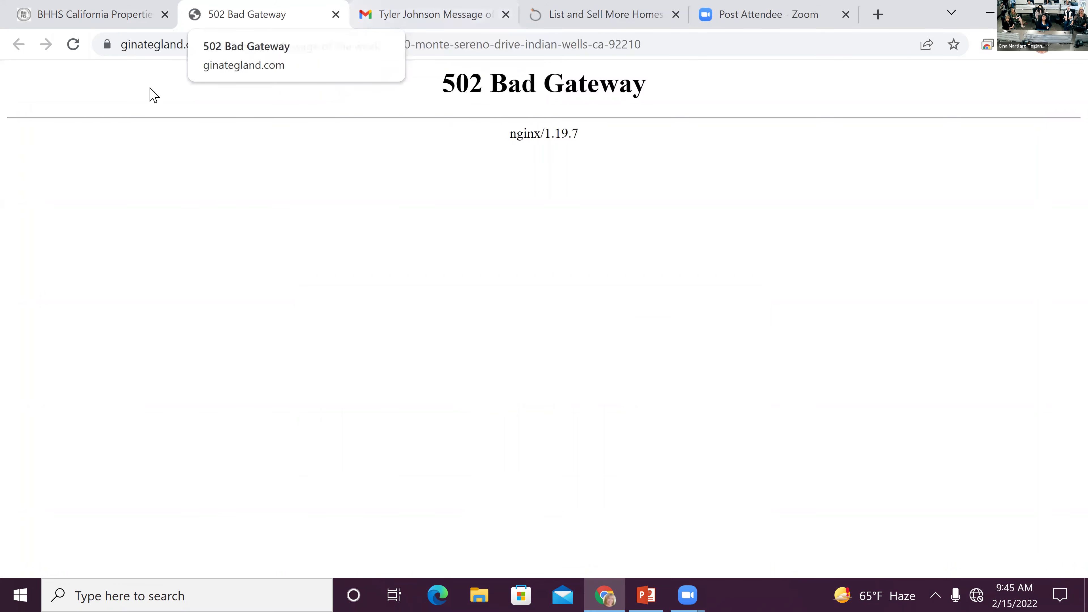
{"action": "left_click", "coordinate": [63, 19]}
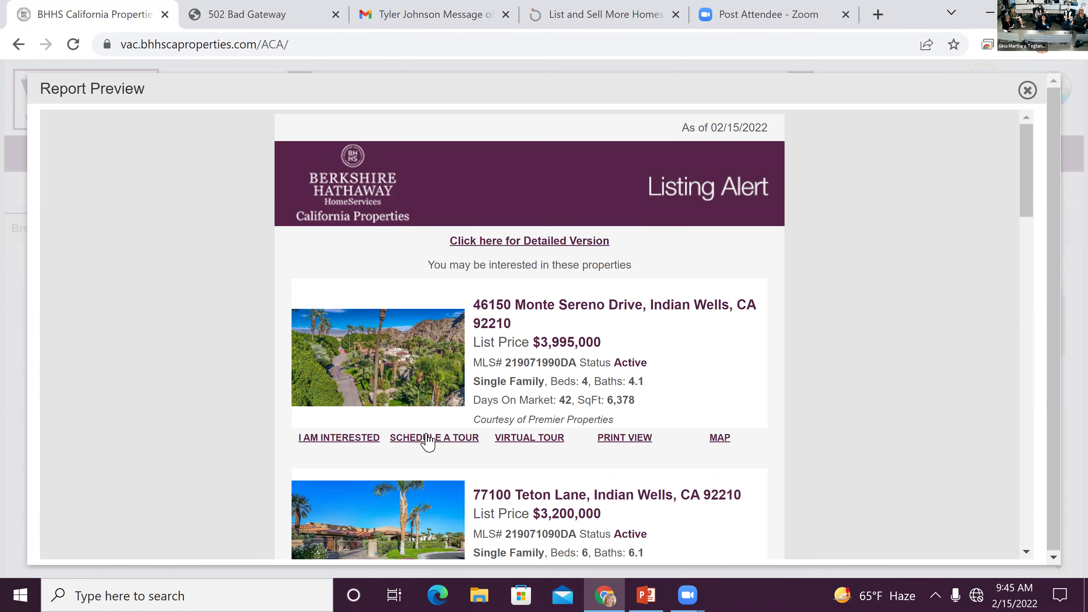
Open the web page of the report's first property again and close the 502 Bad Gateway tab
{"action": "left_click", "coordinate": [385, 375]}
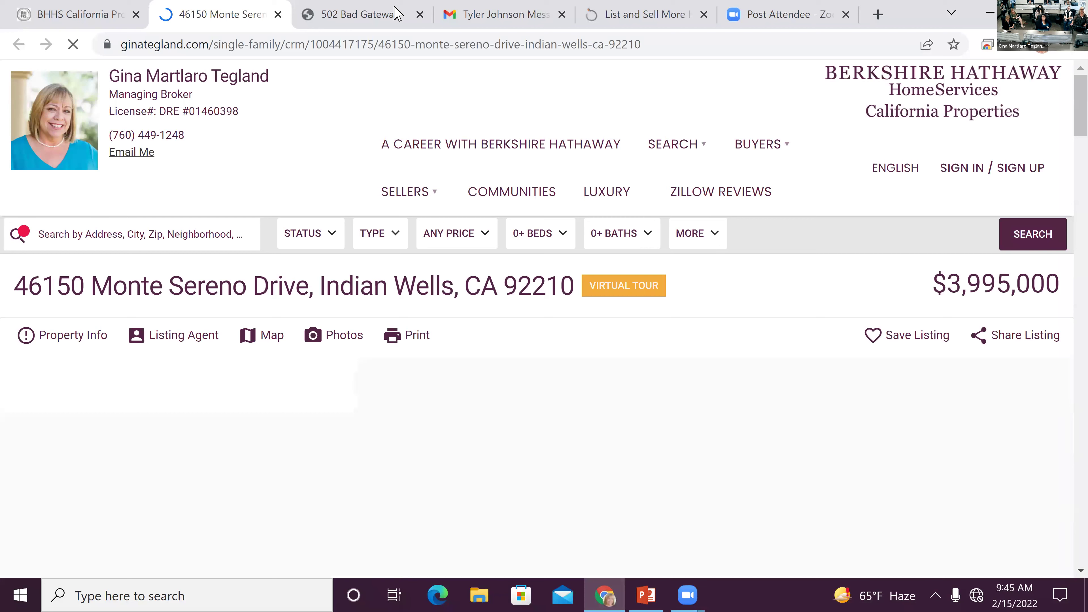
{"action": "left_click", "coordinate": [419, 15]}
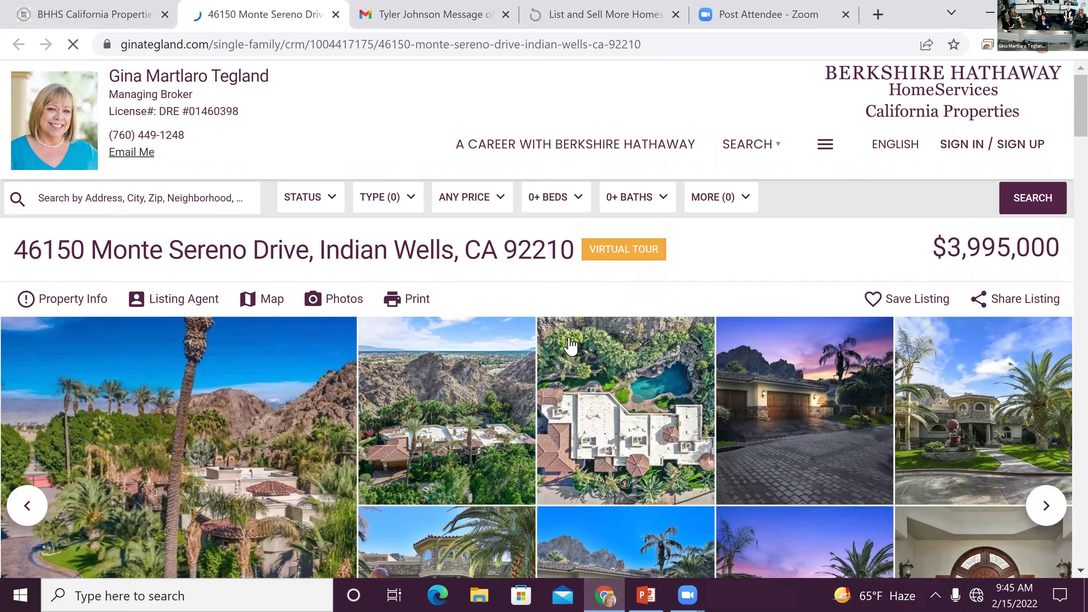
Browse forward through the property's photo gallery to the interior pictures
{"action": "scroll", "coordinate": [388, 392], "scroll_direction": "down", "scroll_amount": 2}
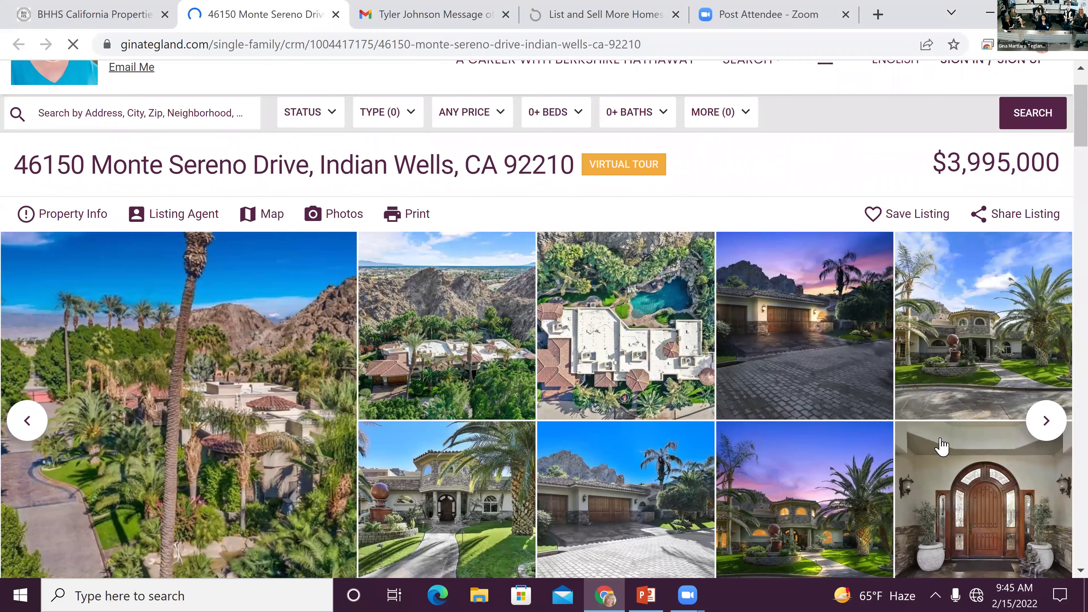
{"action": "left_click", "coordinate": [1045, 420]}
{"action": "left_click", "coordinate": [1043, 421]}
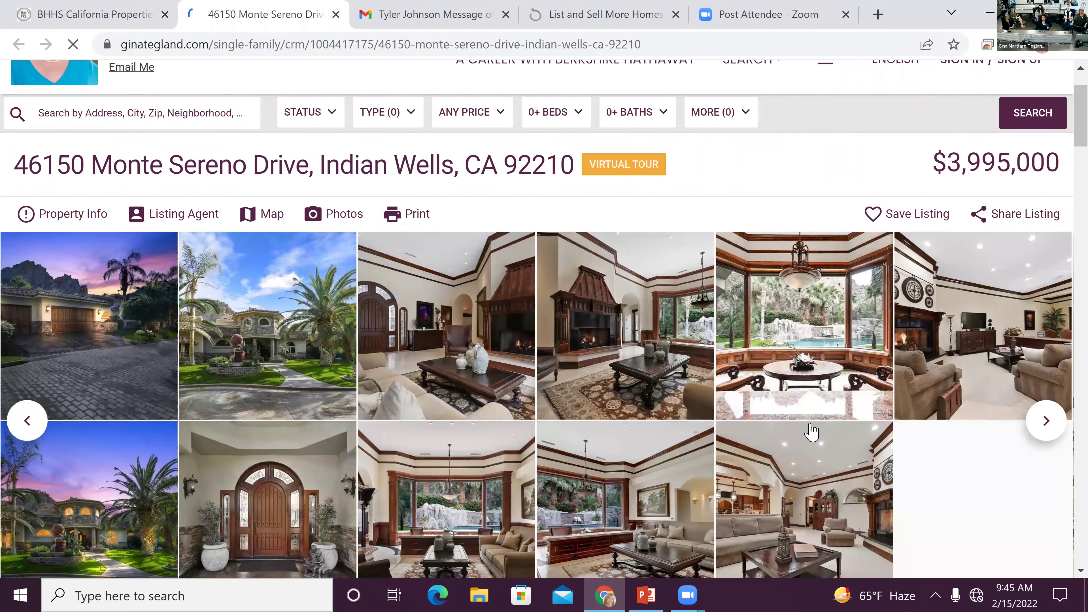
Read through the property page from the summary, description and showing request form to the property details, mortgage calculator and map
{"action": "scroll", "coordinate": [810, 430], "scroll_direction": "down", "scroll_amount": 10}
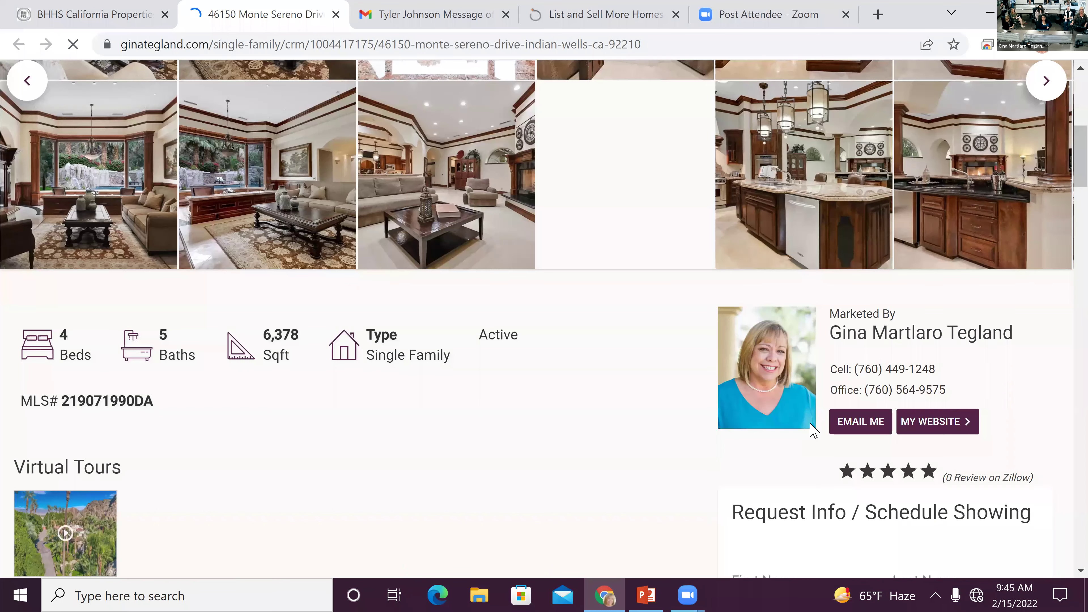
{"action": "scroll", "coordinate": [810, 430], "scroll_direction": "up", "scroll_amount": 3}
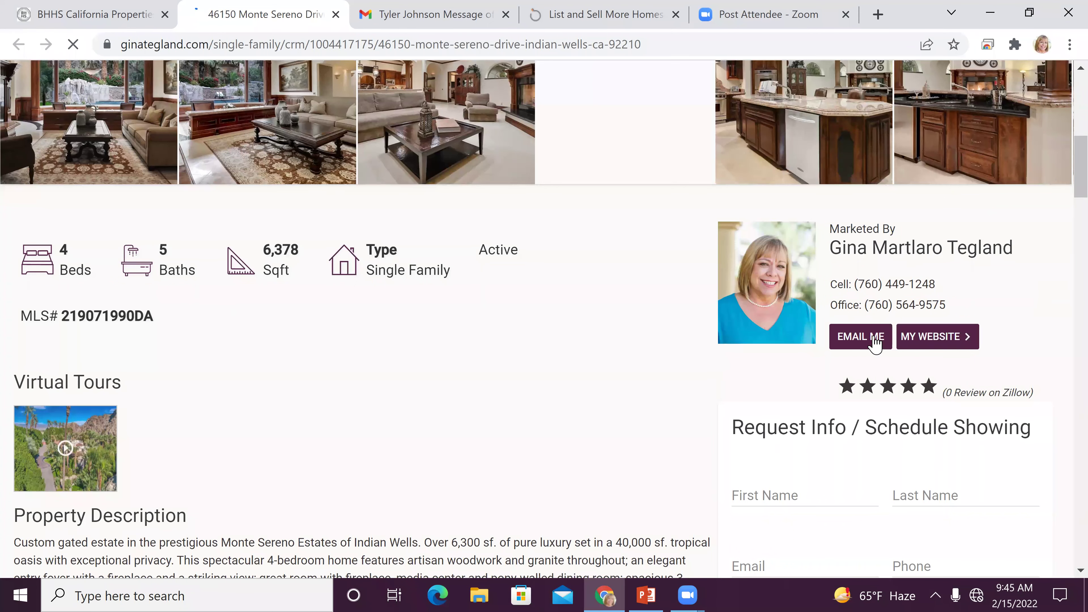
{"action": "scroll", "coordinate": [884, 363], "scroll_direction": "down", "scroll_amount": 3}
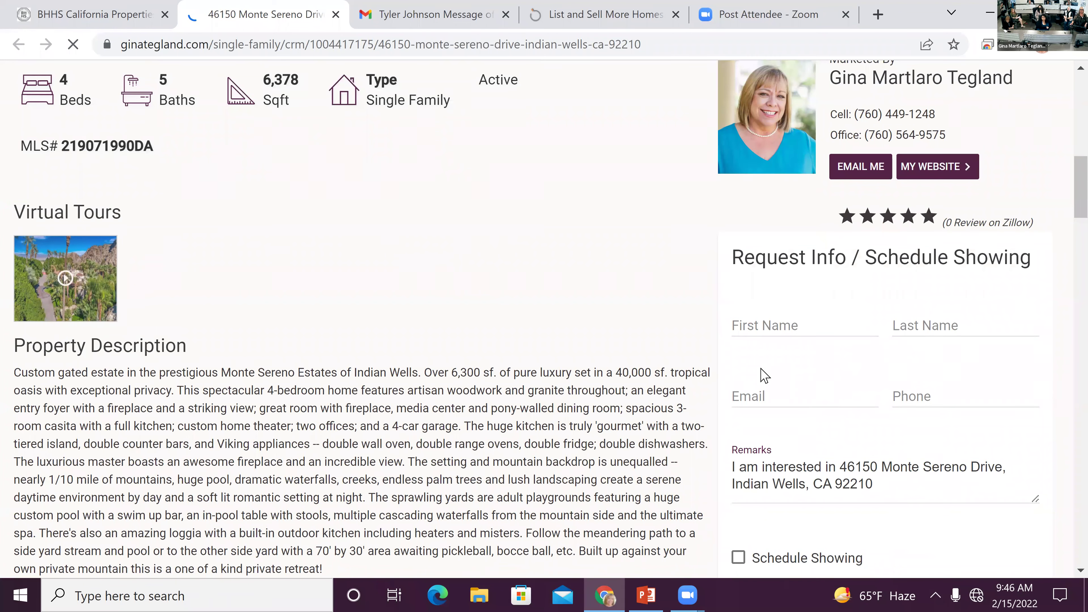
{"action": "scroll", "coordinate": [766, 374], "scroll_direction": "down", "scroll_amount": 8}
{"action": "scroll", "coordinate": [762, 369], "scroll_direction": "down", "scroll_amount": 3}
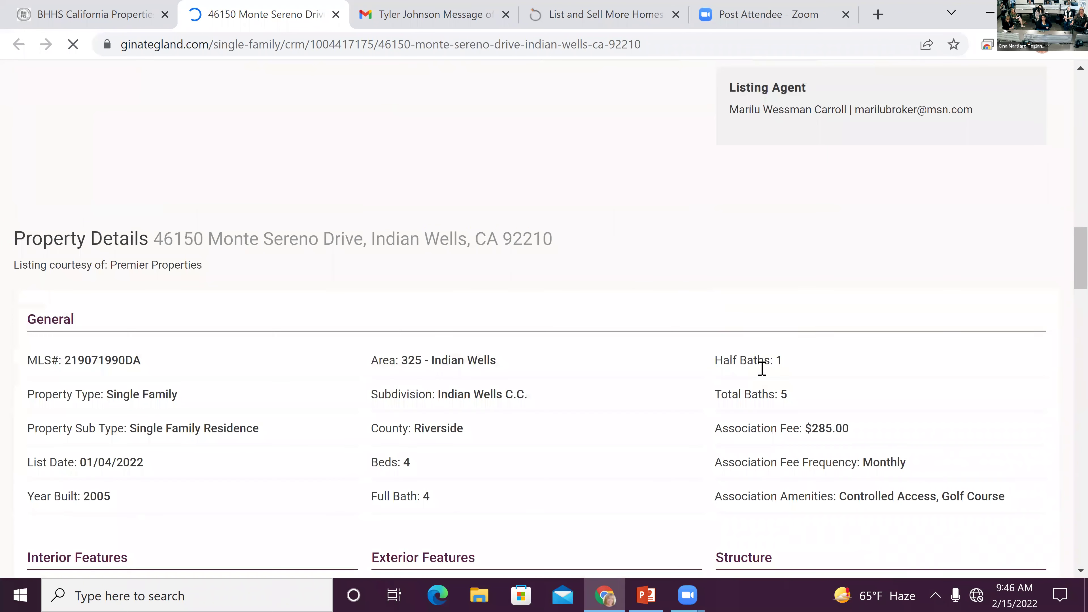
{"action": "scroll", "coordinate": [762, 368], "scroll_direction": "down", "scroll_amount": 12}
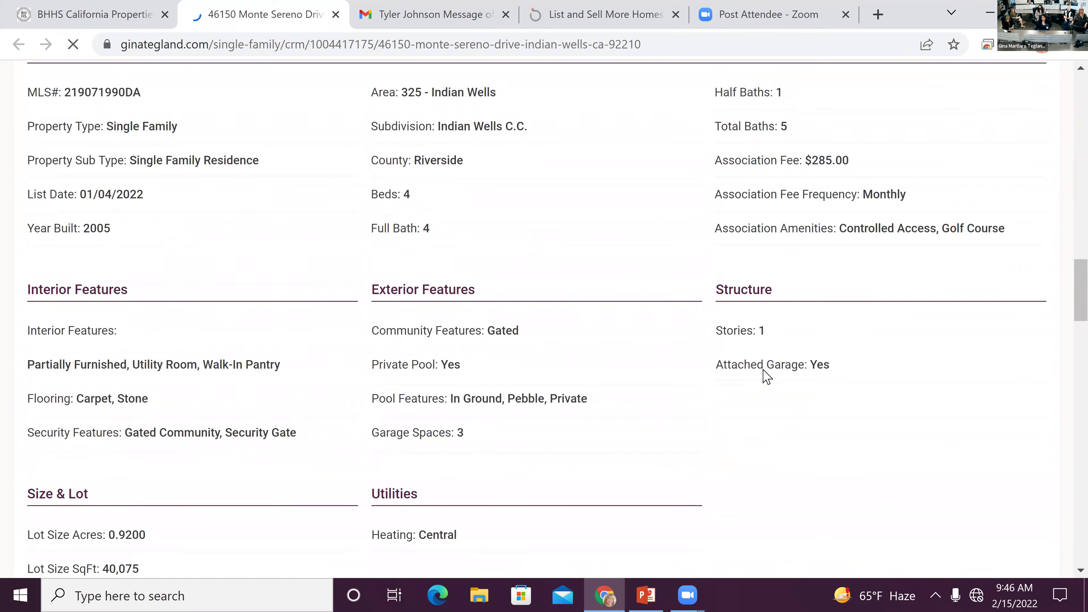
{"action": "scroll", "coordinate": [766, 377], "scroll_direction": "down", "scroll_amount": 6}
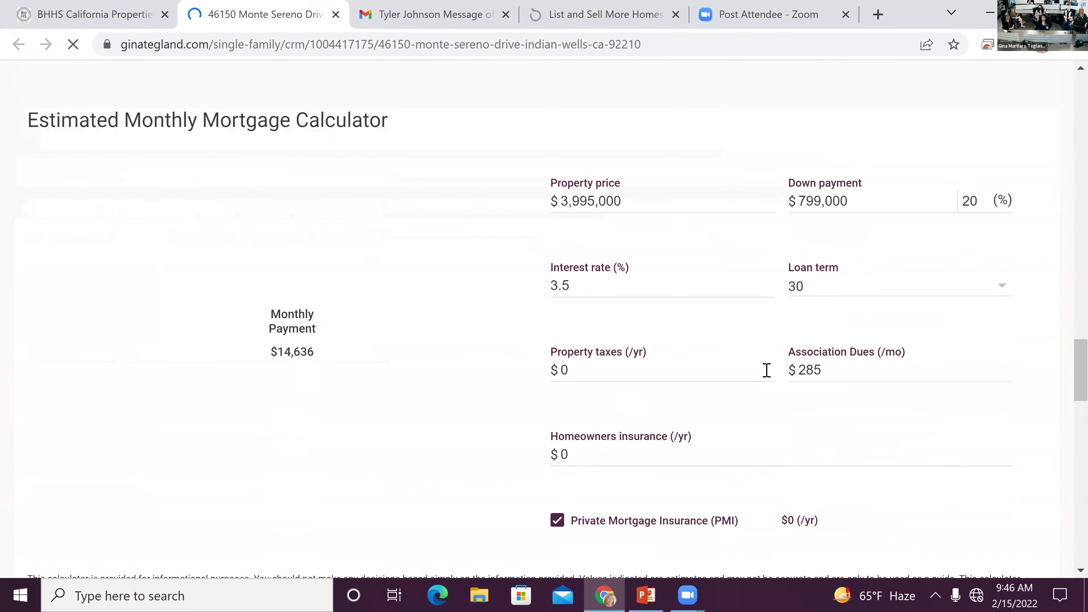
{"action": "scroll", "coordinate": [886, 413], "scroll_direction": "down", "scroll_amount": 3}
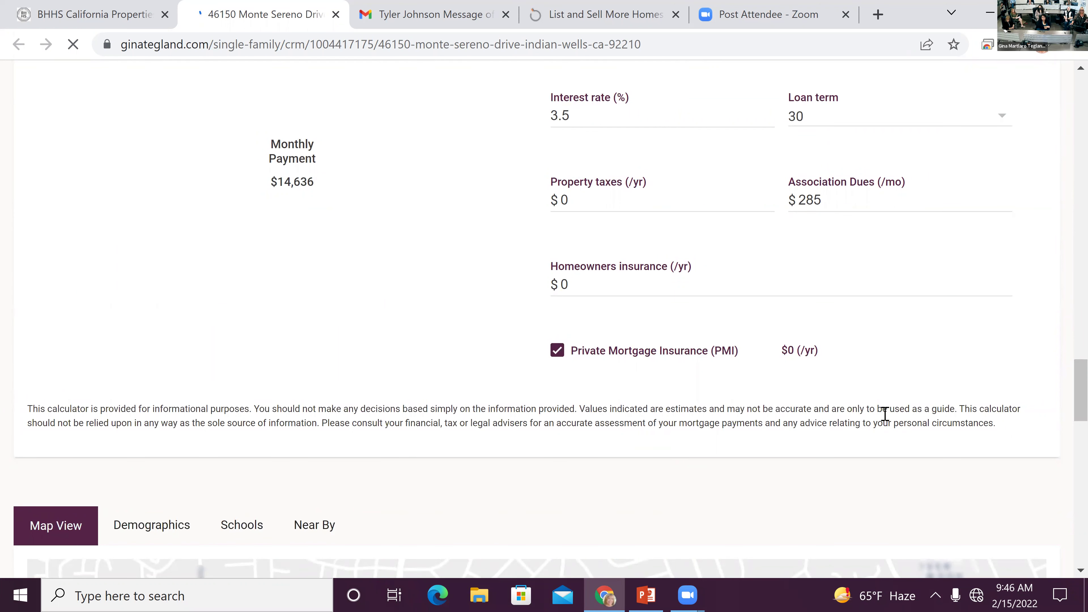
{"action": "scroll", "coordinate": [880, 428], "scroll_direction": "down", "scroll_amount": 6}
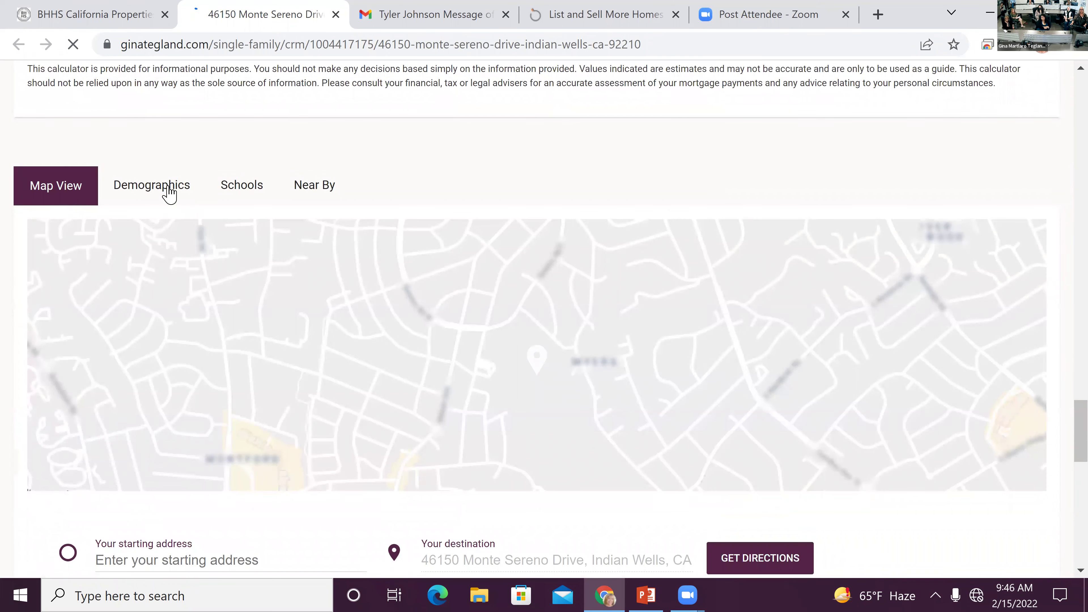
View the Demographics information for the property's area and look through its Schools information, including the enrollment and ethnicity charts
{"action": "left_click", "coordinate": [169, 193]}
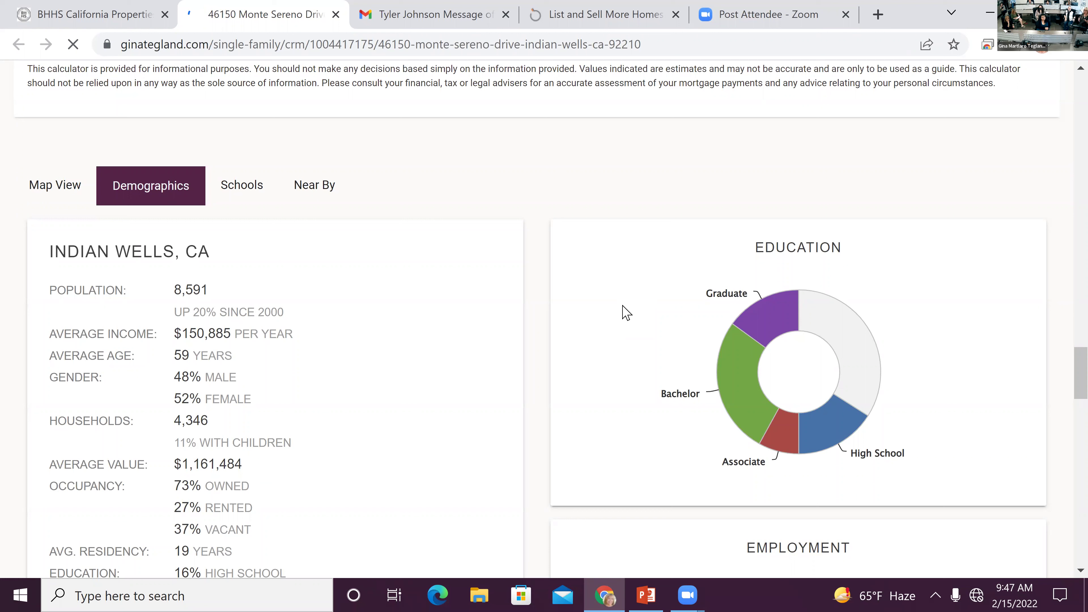
{"action": "left_click", "coordinate": [242, 192]}
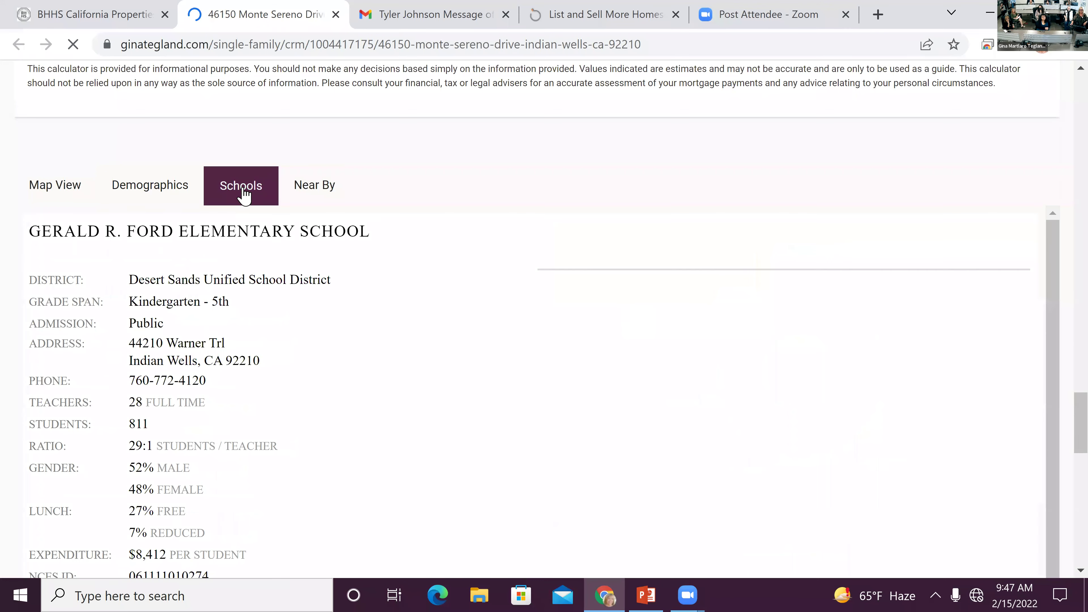
{"action": "scroll", "coordinate": [429, 342], "scroll_direction": "down", "scroll_amount": 4}
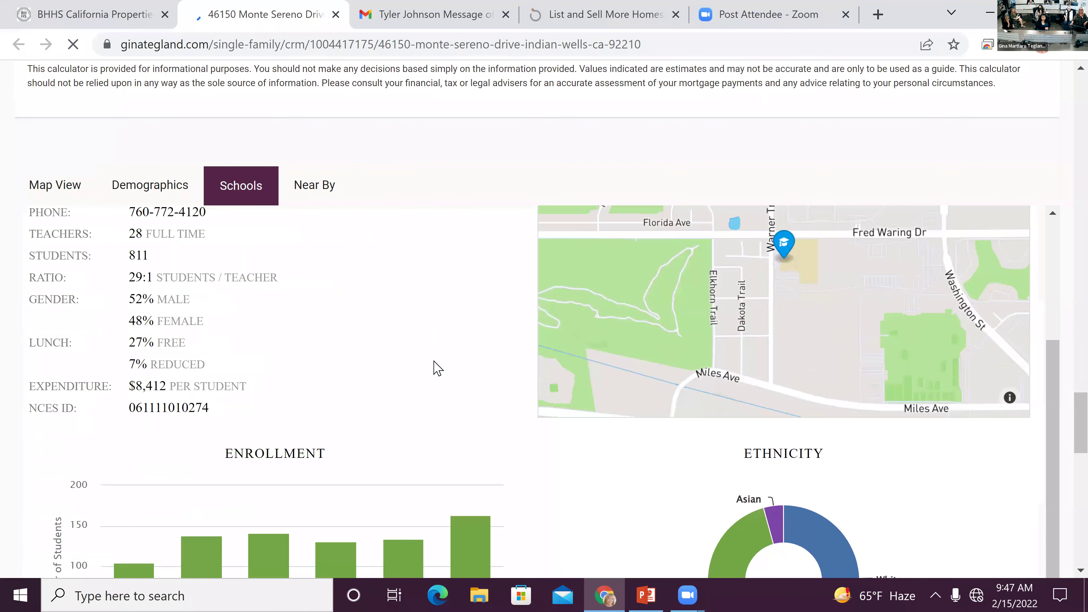
{"action": "scroll", "coordinate": [323, 311], "scroll_direction": "down", "scroll_amount": 8}
{"action": "scroll", "coordinate": [323, 311], "scroll_direction": "up", "scroll_amount": 6}
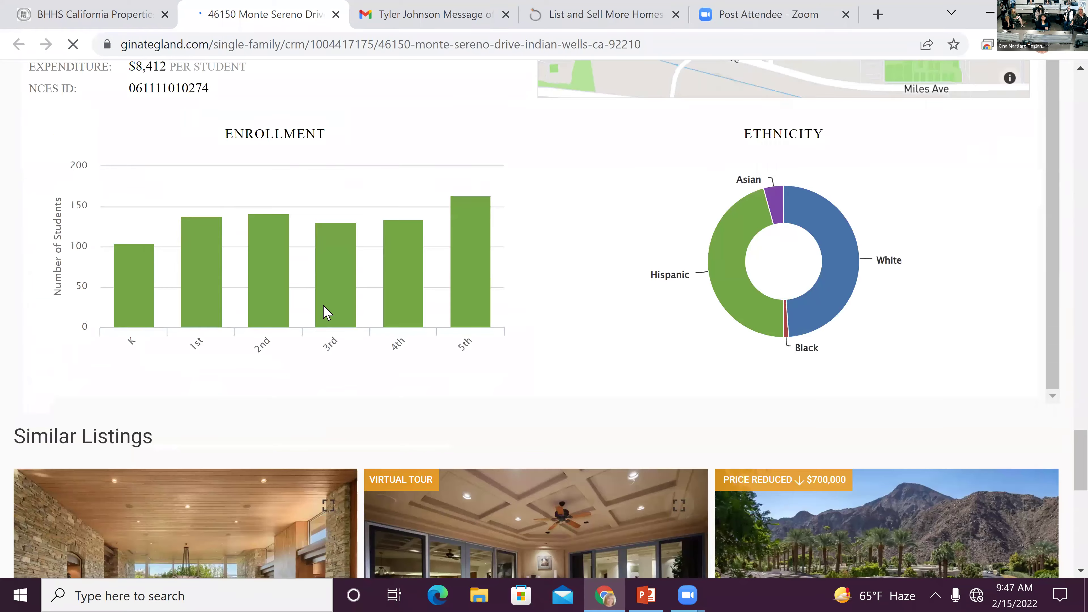
Look over the Similar Listings and the page footer, and return to the start of the property page
{"action": "scroll", "coordinate": [584, 399], "scroll_direction": "down", "scroll_amount": 12}
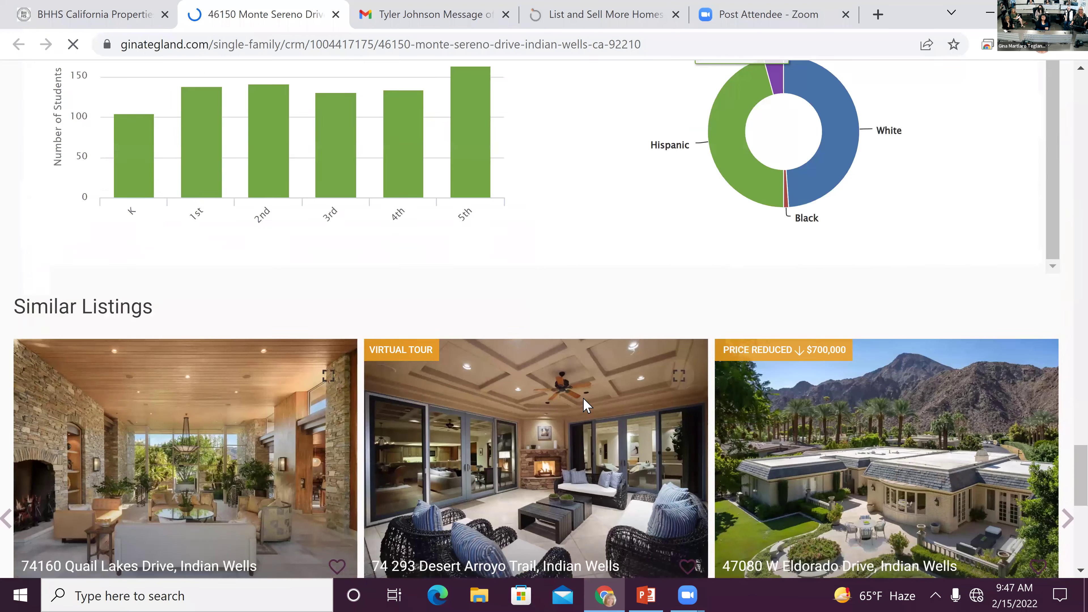
{"action": "scroll", "coordinate": [456, 343], "scroll_direction": "down", "scroll_amount": 8}
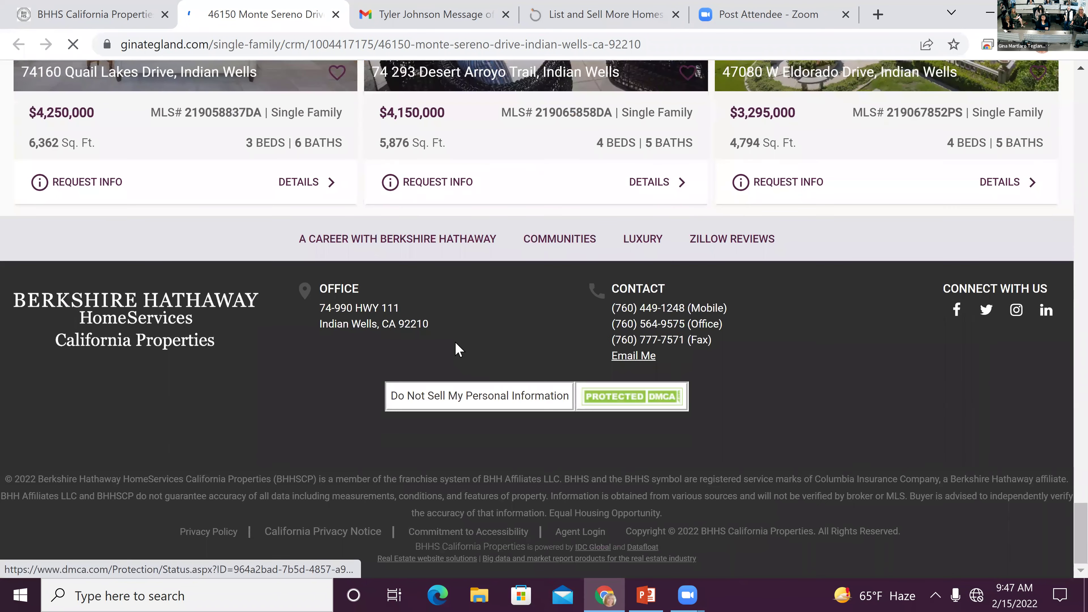
{"action": "scroll", "coordinate": [456, 348], "scroll_direction": "up", "scroll_amount": 15}
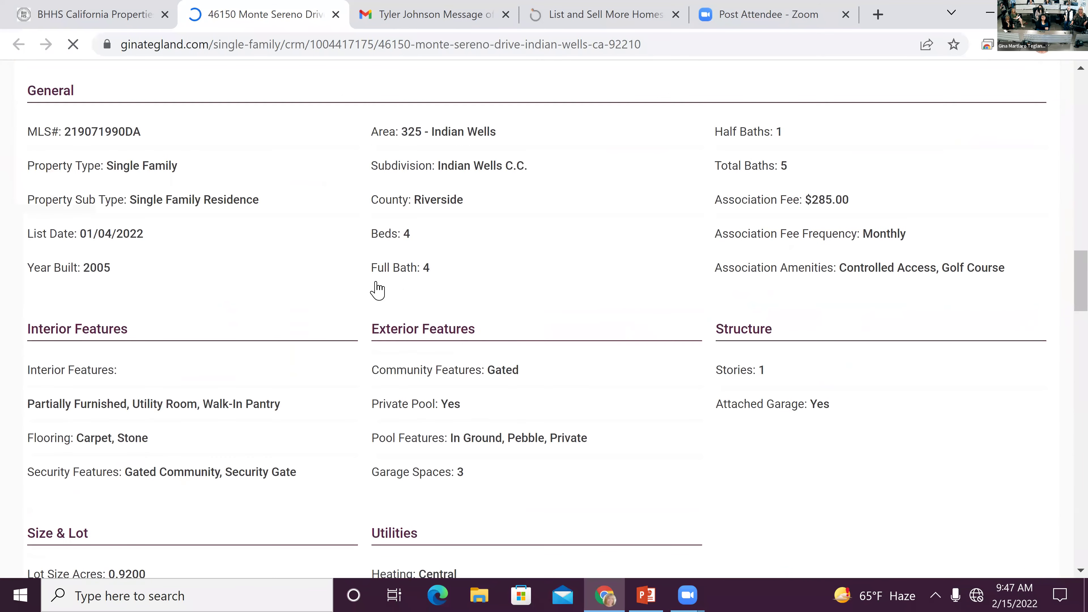
{"action": "scroll", "coordinate": [269, 149], "scroll_direction": "up", "scroll_amount": 15}
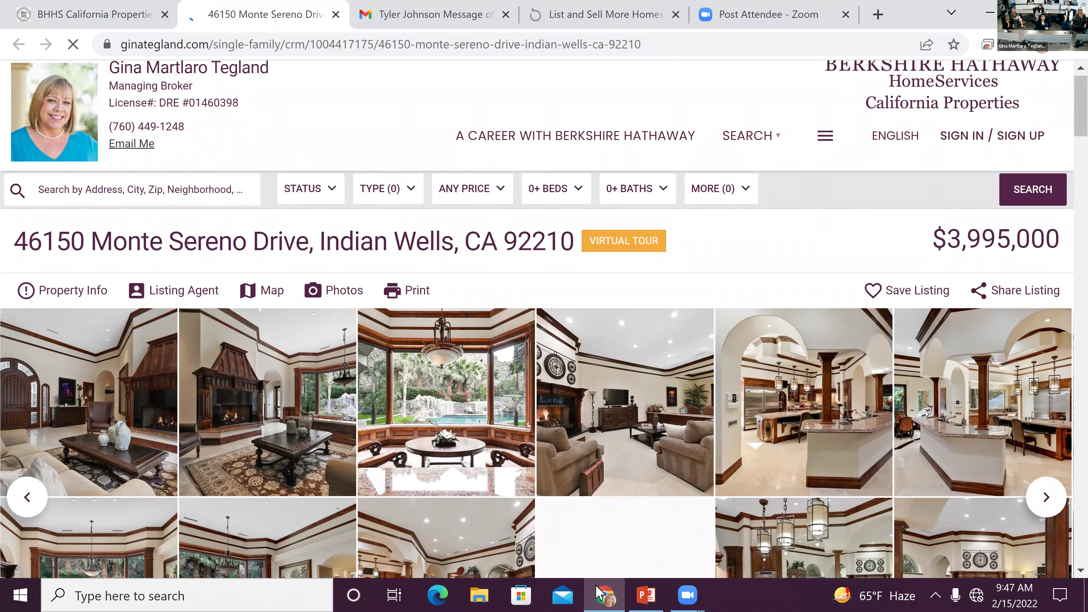
Switch to the 02-15-2022 PowerPoint presentation and start the slide show from slide 9, the Business Growth slide about BUYSIDE
{"action": "left_click", "coordinate": [610, 593]}
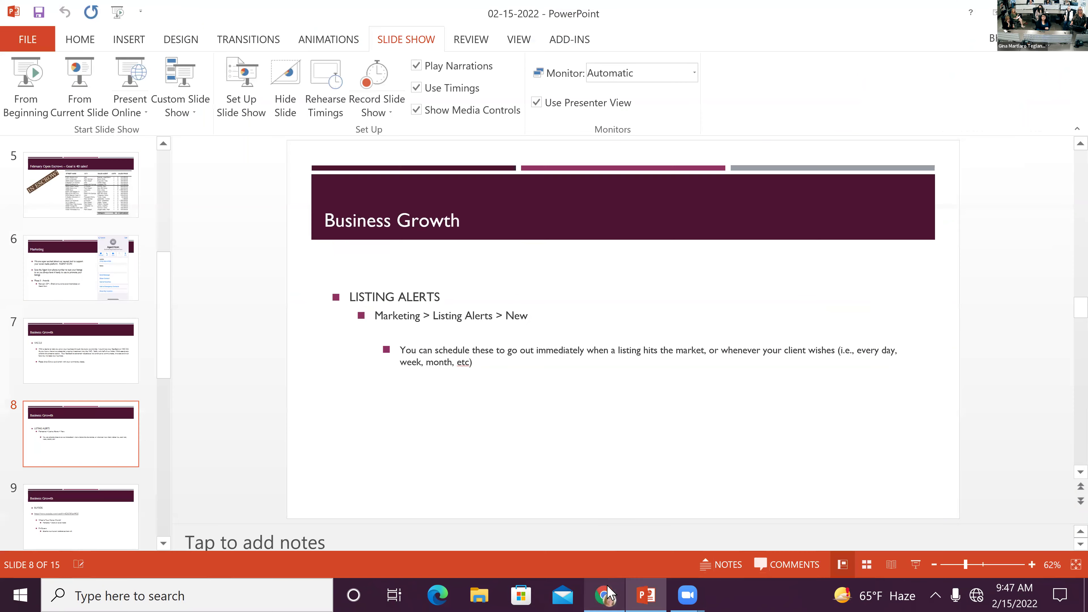
{"action": "left_click", "coordinate": [95, 536]}
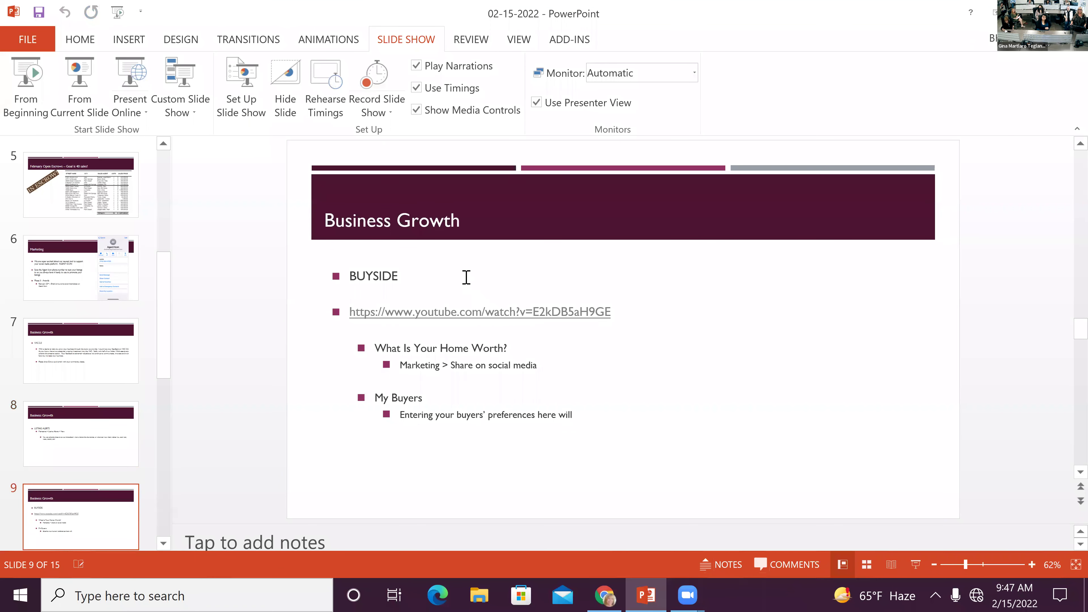
{"action": "left_click", "coordinate": [79, 92]}
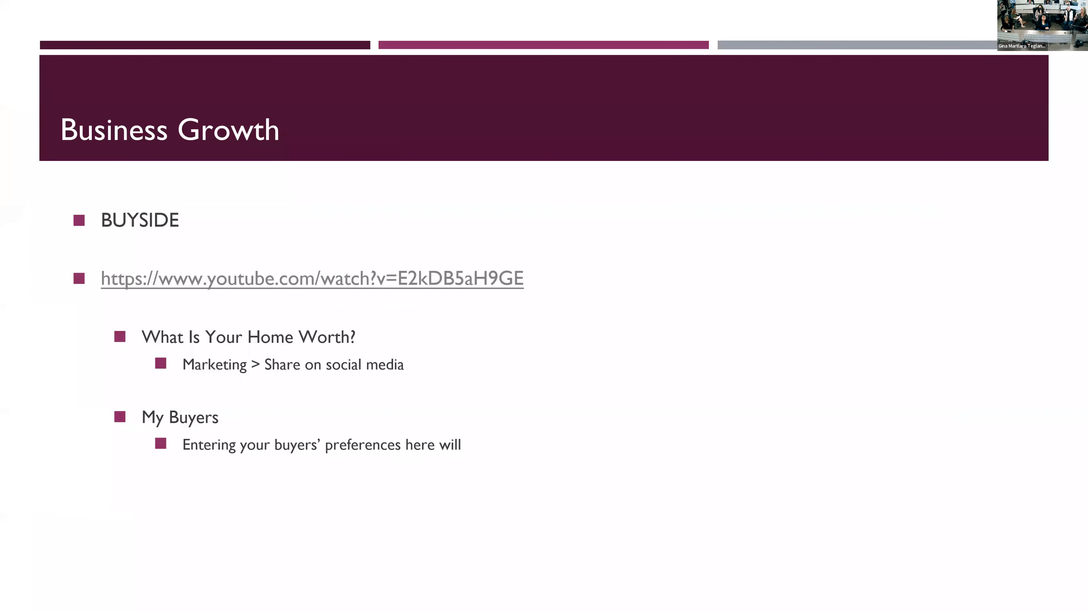